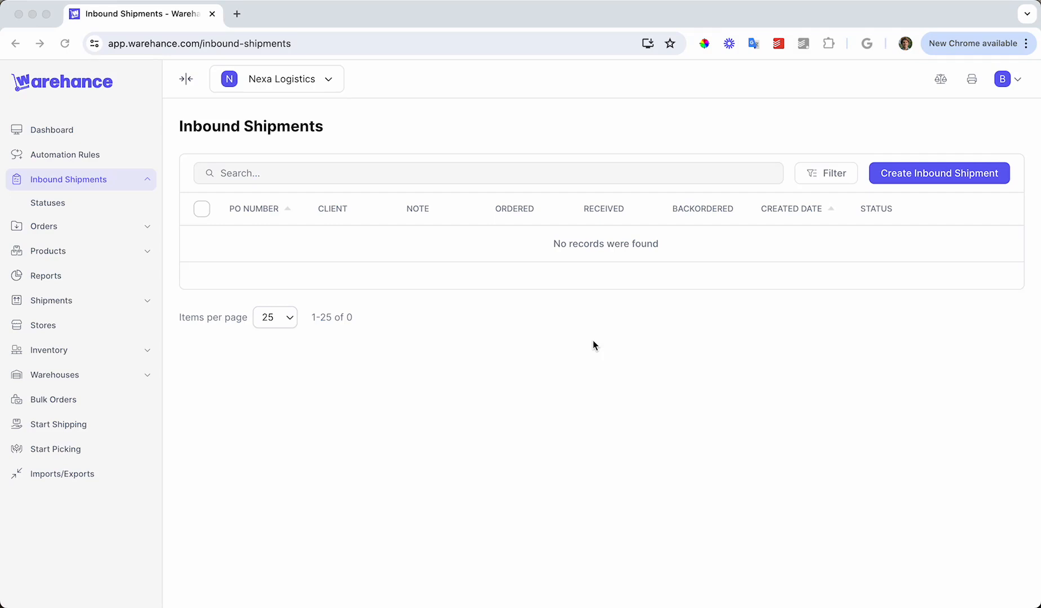
Switch to the Culinara Cutlery account and create an inbound shipment named Sporks for the Nexa Home warehouse.
{"action": "left_click", "coordinate": [314, 85]}
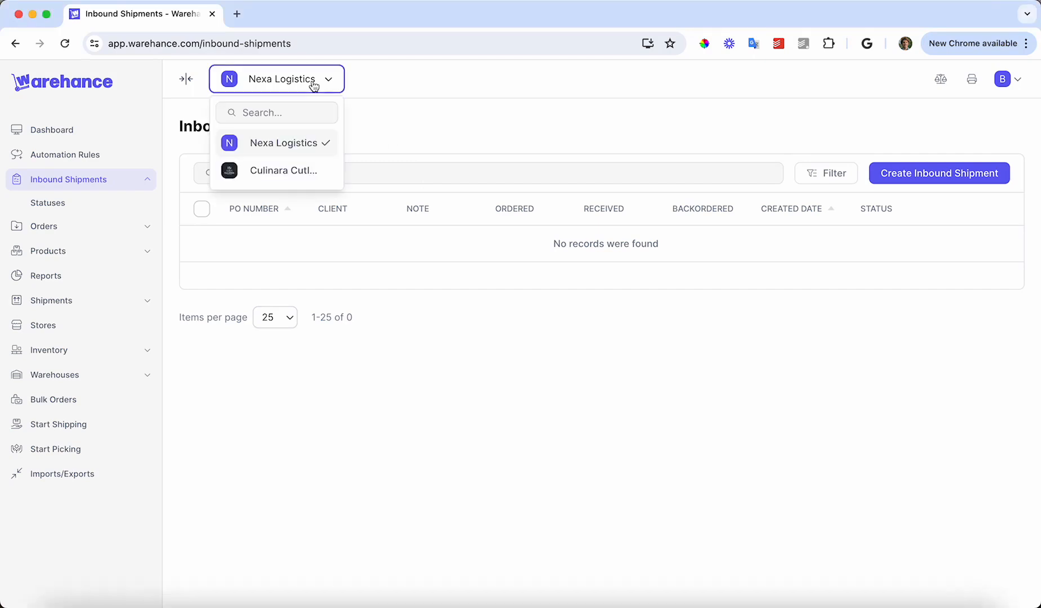
{"action": "left_click", "coordinate": [309, 171]}
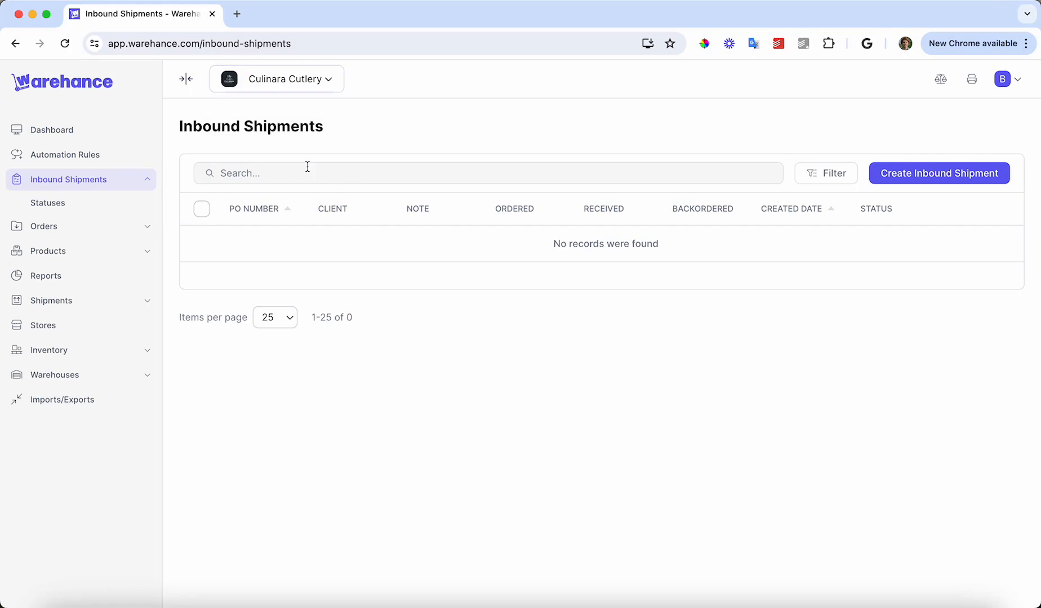
{"action": "left_click", "coordinate": [917, 181]}
{"action": "left_click", "coordinate": [511, 311]}
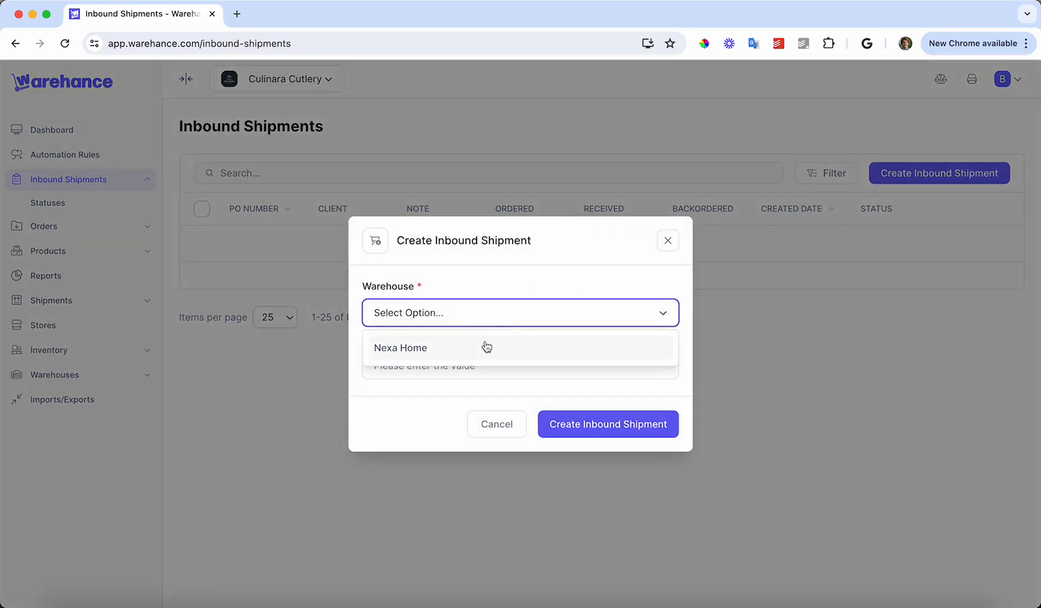
{"action": "left_click", "coordinate": [486, 347]}
{"action": "left_click", "coordinate": [472, 363]}
{"action": "type", "text": "p"}
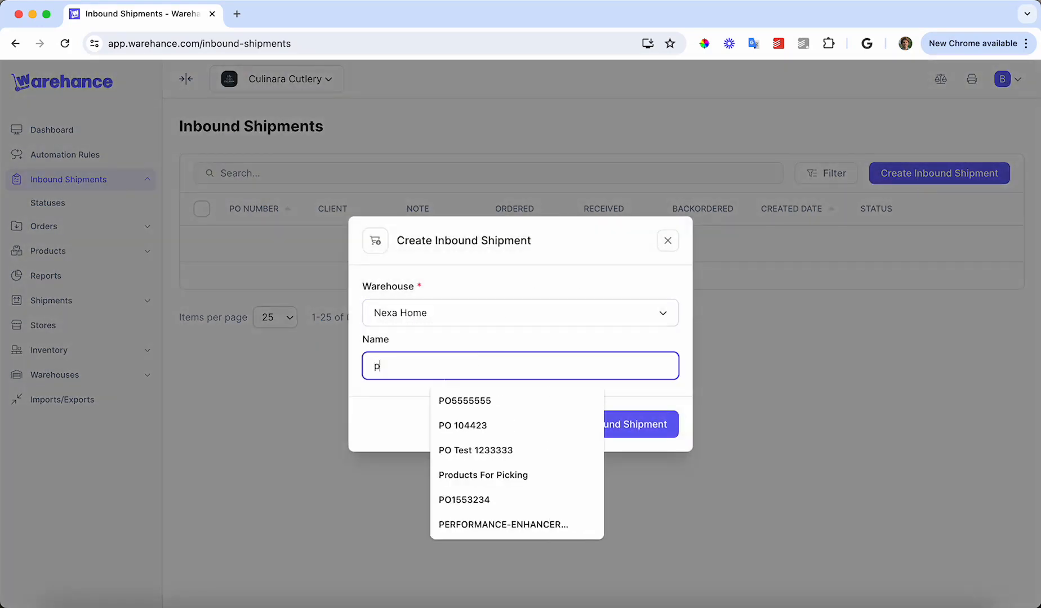
{"action": "key", "text": "BackSpace"}
{"action": "type", "text": "Sporks"}
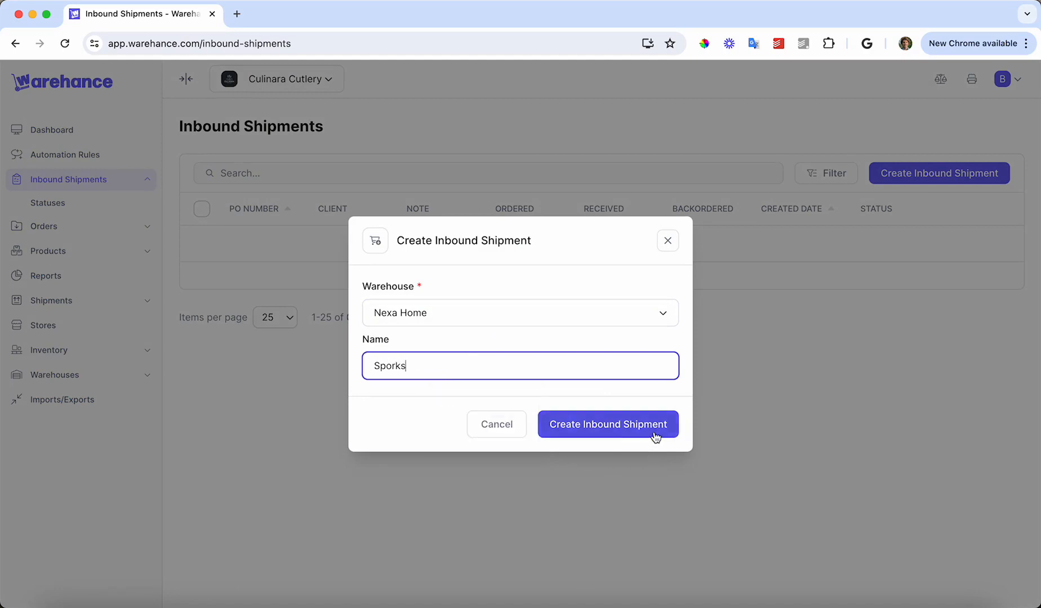
{"action": "left_click", "coordinate": [655, 431]}
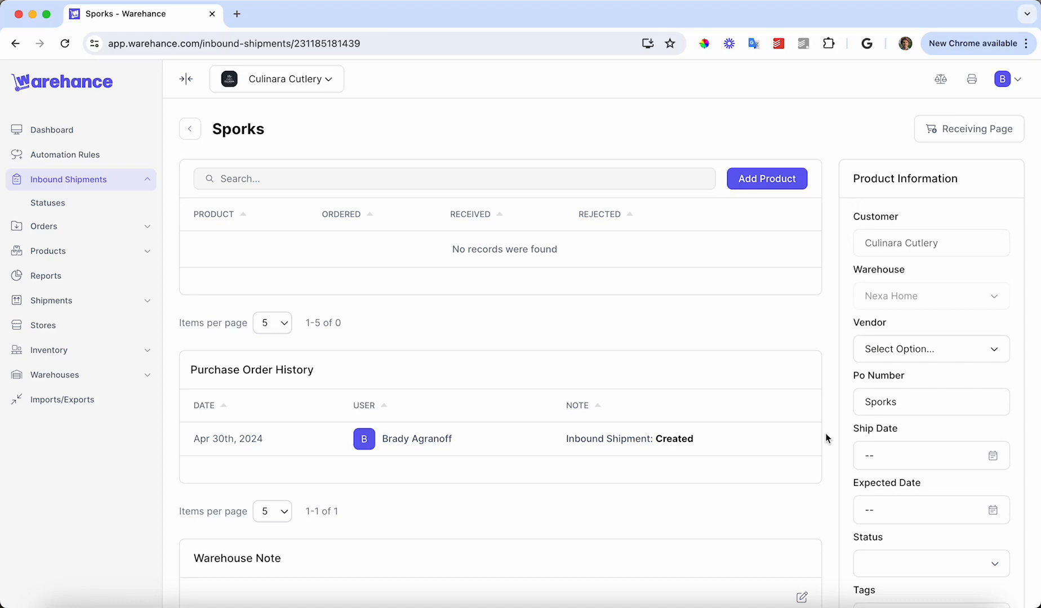
Review the Sporks shipment's product information, attachments area, purchase order history and warehouse note.
{"action": "scroll", "coordinate": [826, 435], "scroll_direction": "down", "scroll_amount": 1}
{"action": "scroll", "coordinate": [826, 434], "scroll_direction": "down", "scroll_amount": 5}
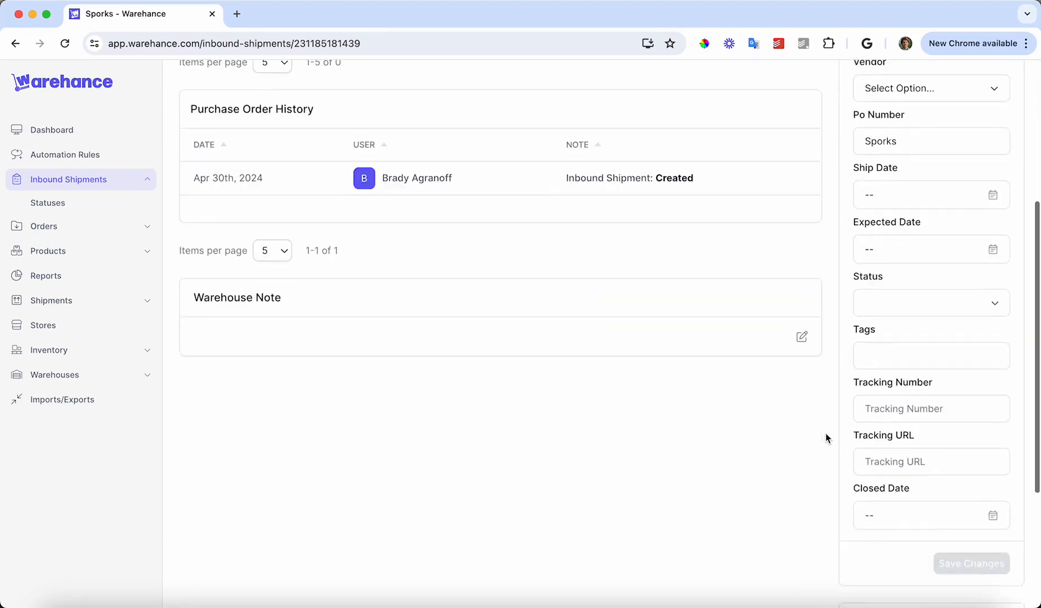
{"action": "scroll", "coordinate": [825, 439], "scroll_direction": "down", "scroll_amount": 2}
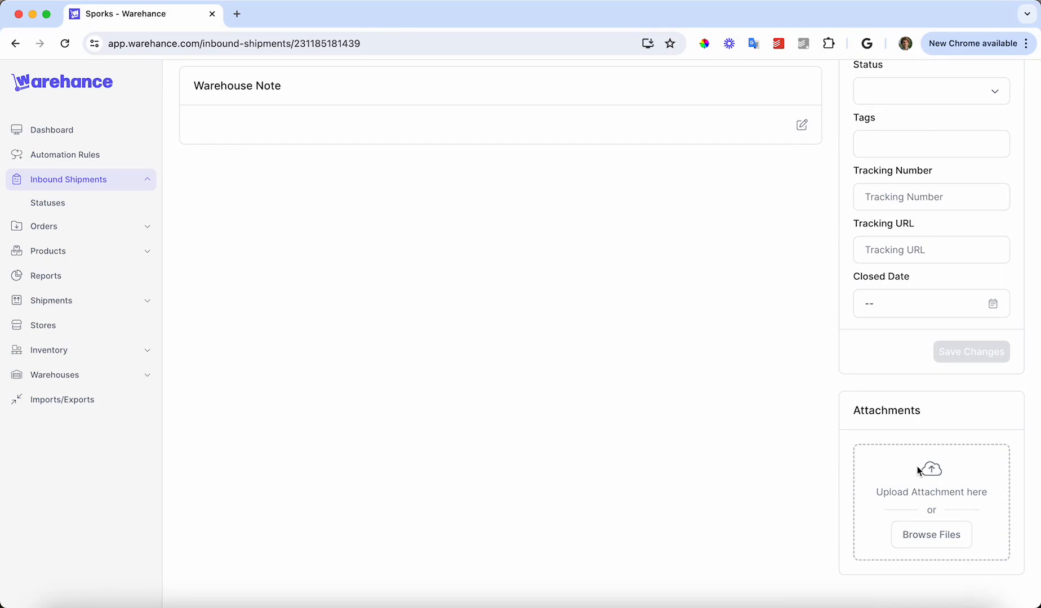
{"action": "scroll", "coordinate": [917, 467], "scroll_direction": "up", "scroll_amount": 10}
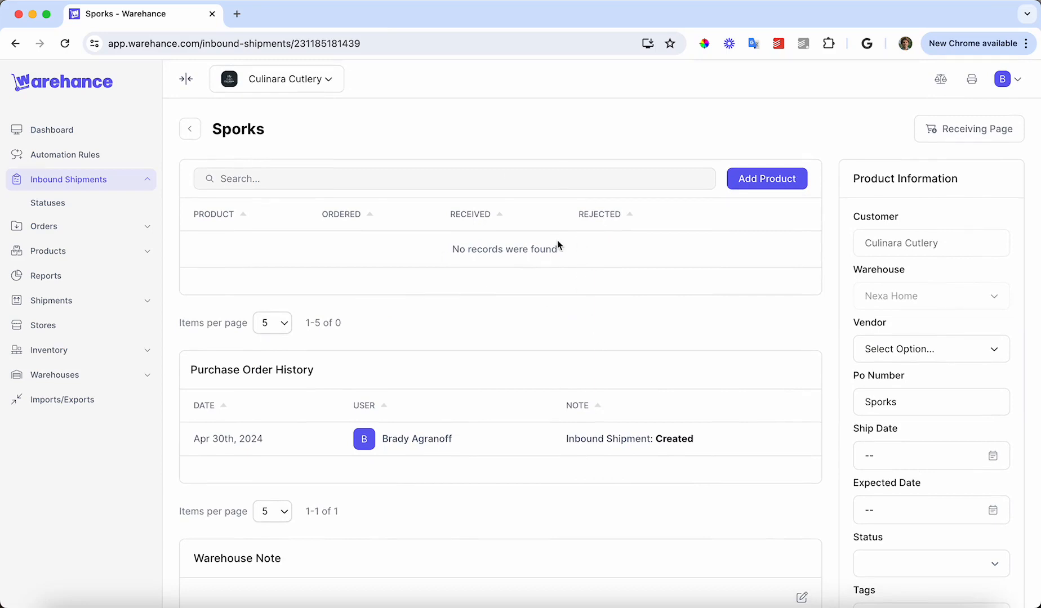
{"action": "scroll", "coordinate": [557, 240], "scroll_direction": "down", "scroll_amount": 3}
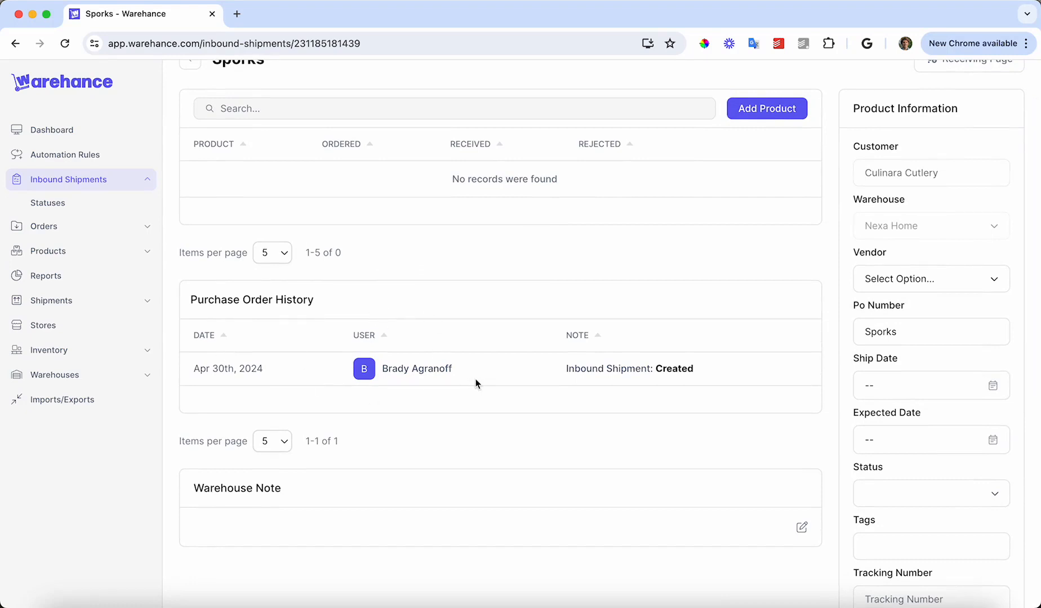
{"action": "scroll", "coordinate": [689, 262], "scroll_direction": "up", "scroll_amount": 3}
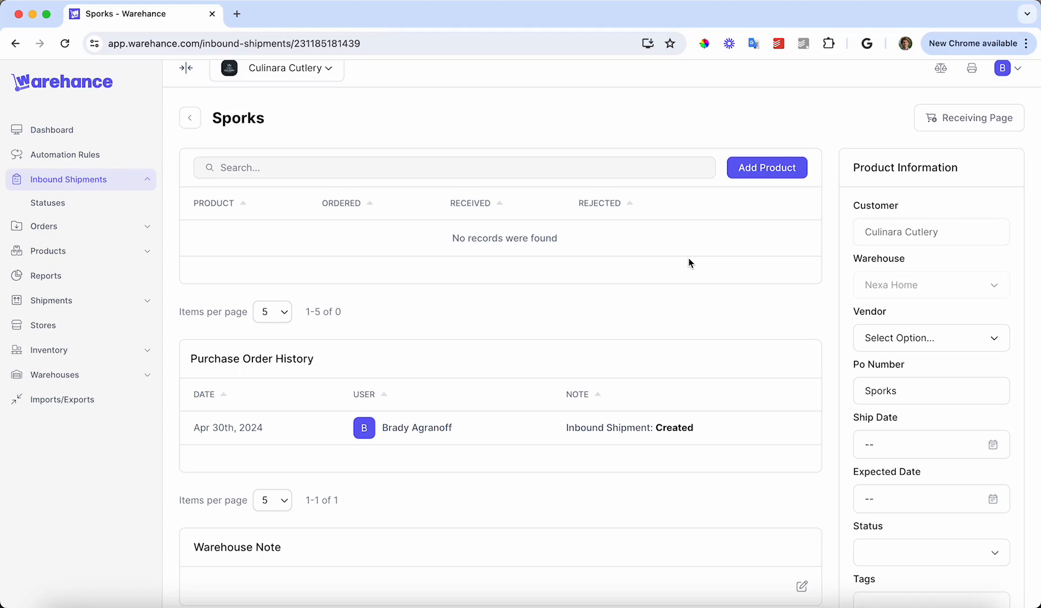
Add the product Spork - Single to the shipment with an ordered quantity of 100 and save.
{"action": "left_click", "coordinate": [760, 169]}
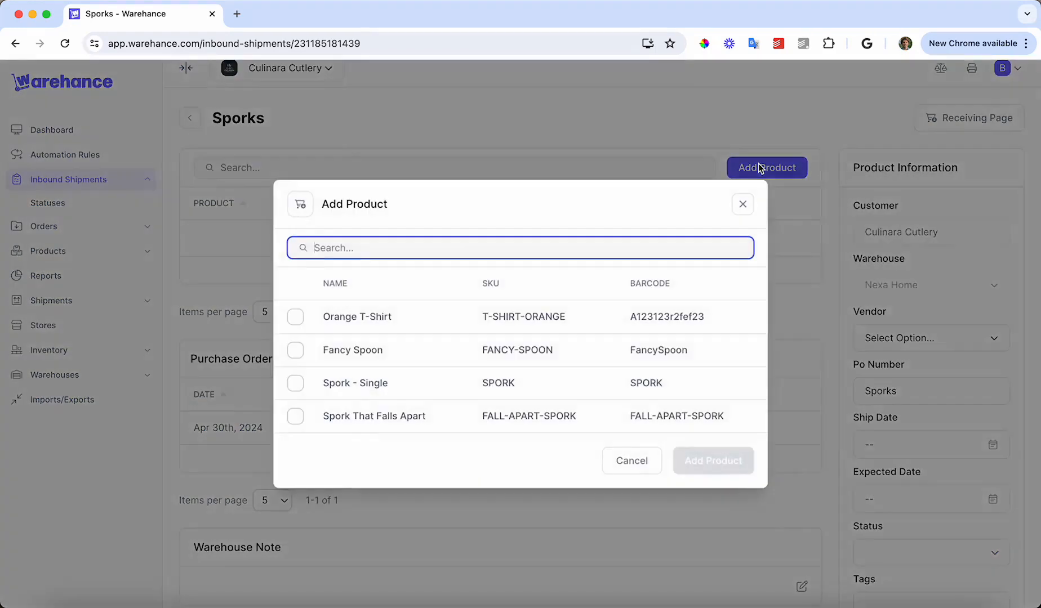
{"action": "left_click", "coordinate": [428, 384]}
{"action": "left_click", "coordinate": [713, 461]}
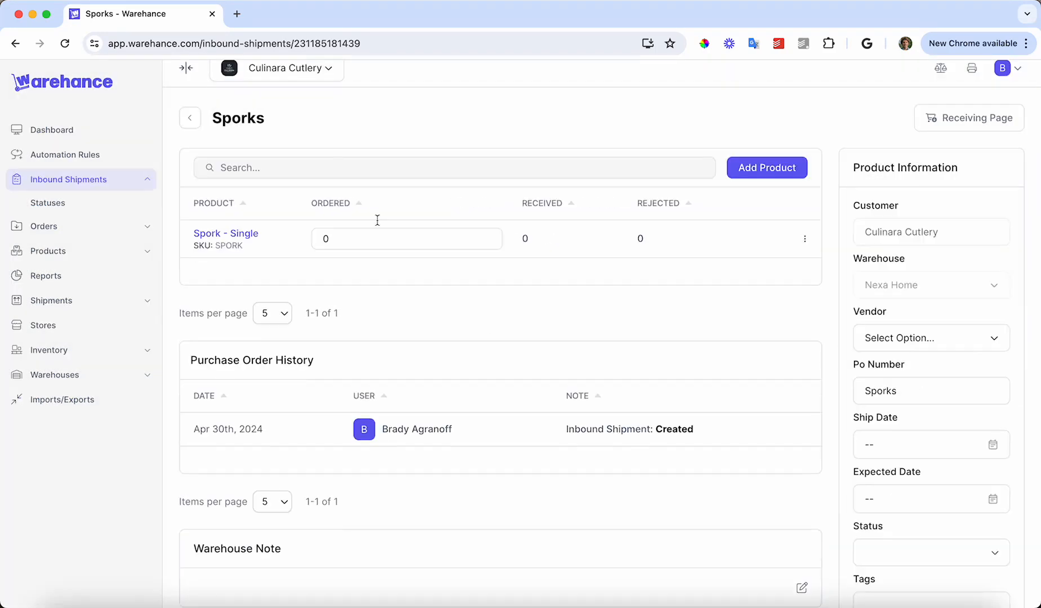
{"action": "left_click", "coordinate": [342, 232]}
{"action": "key", "text": "Left"}
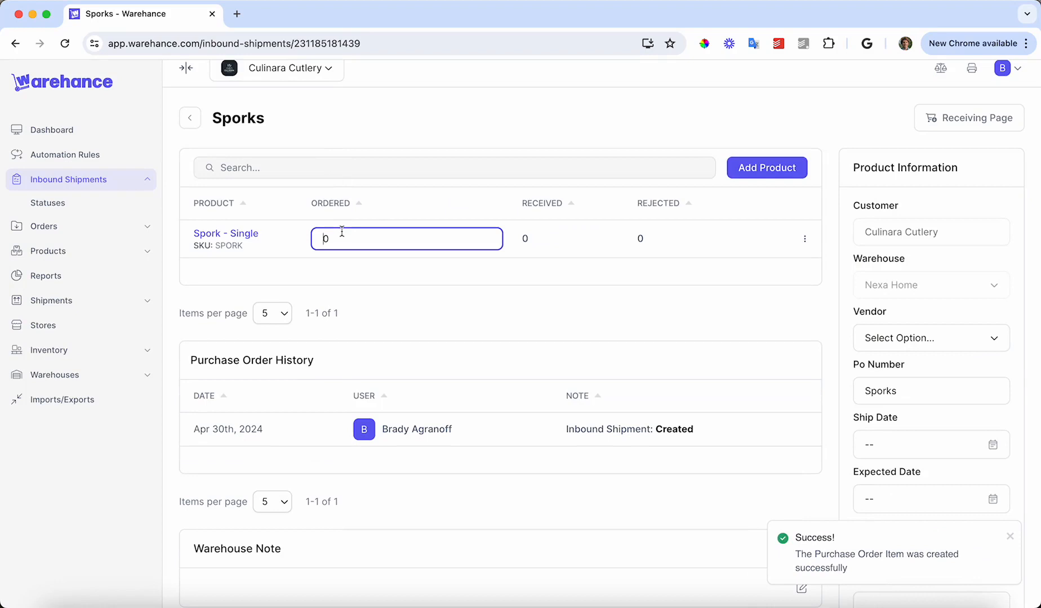
{"action": "type", "text": "100"}
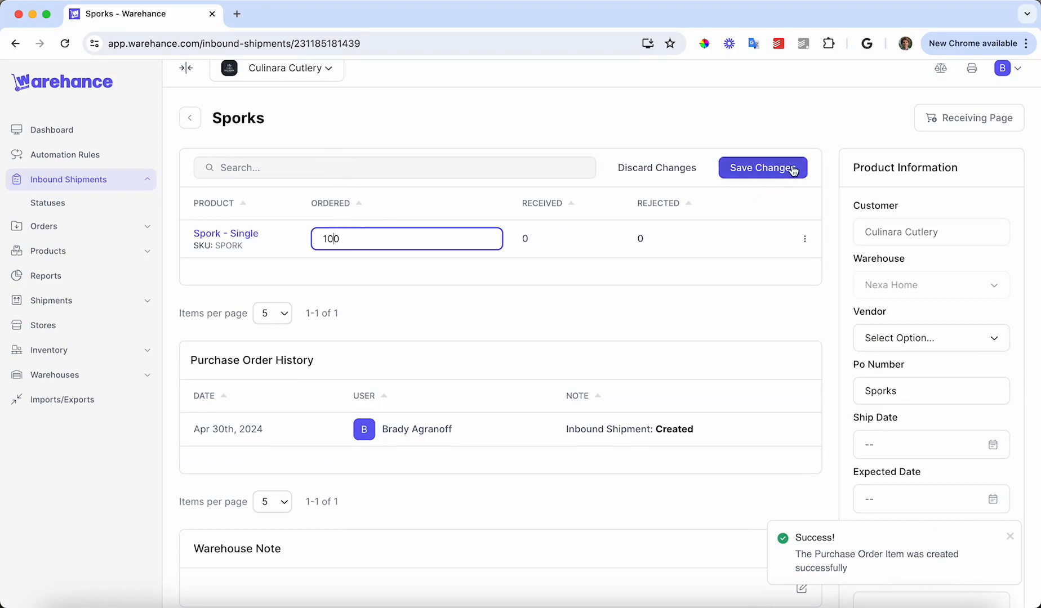
{"action": "left_click", "coordinate": [791, 169]}
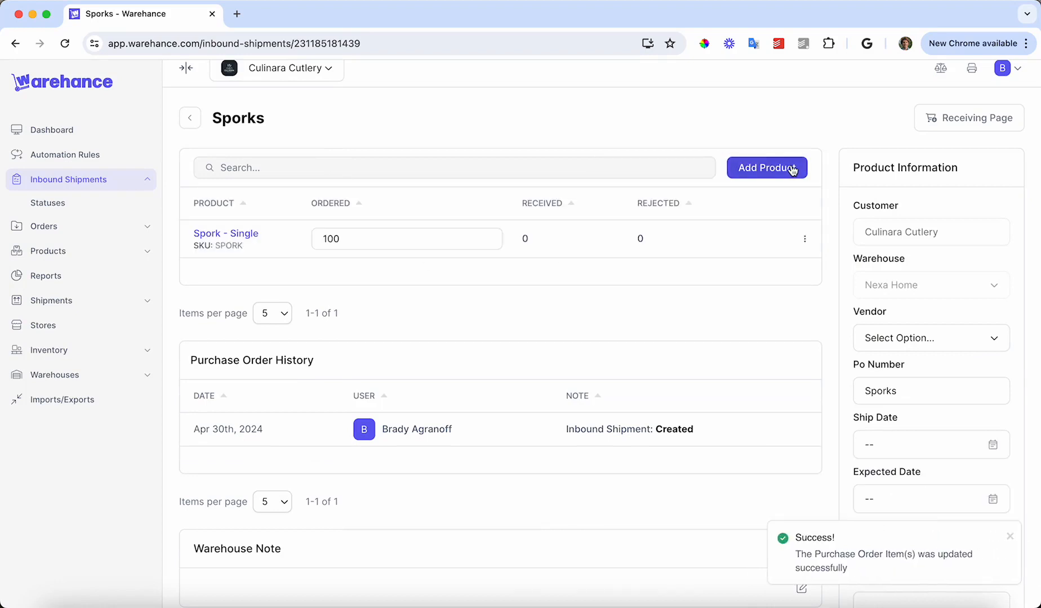
Add the product Spork That Falls Apart to the shipment with an ordered quantity of 500.
{"action": "left_click", "coordinate": [793, 169]}
{"action": "left_click", "coordinate": [449, 400]}
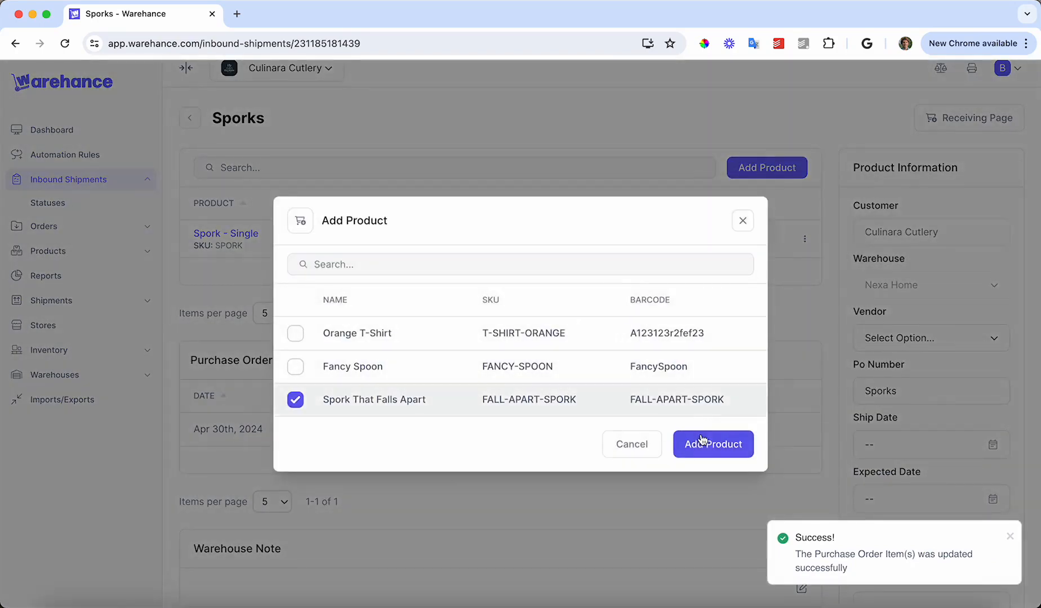
{"action": "left_click", "coordinate": [702, 443]}
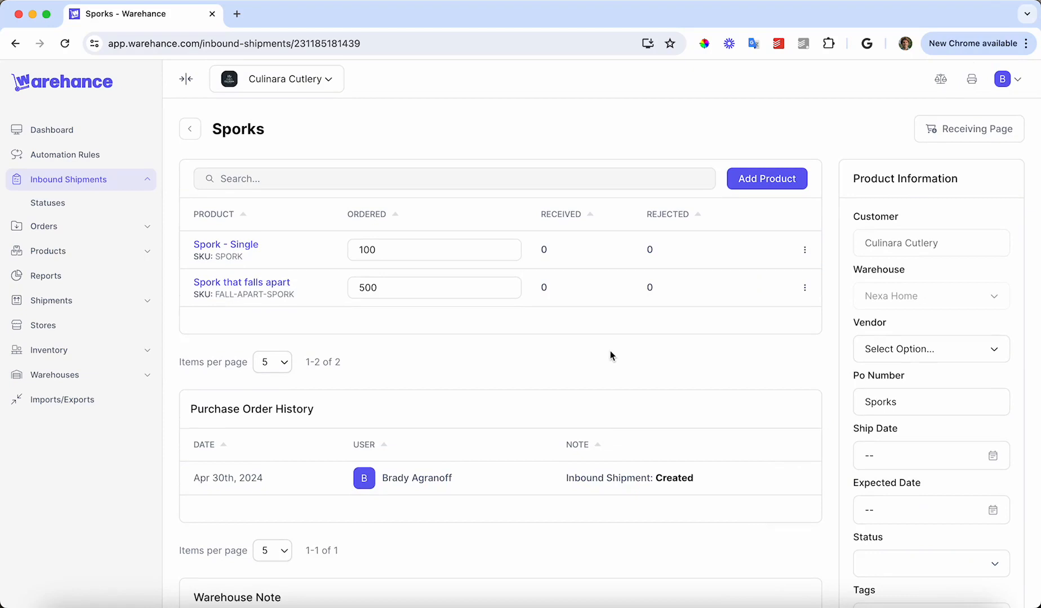
Return to the inbound shipments list, switch to the Nexa Logistics account and open the Sporks shipment's receiving page.
{"action": "left_click", "coordinate": [189, 129]}
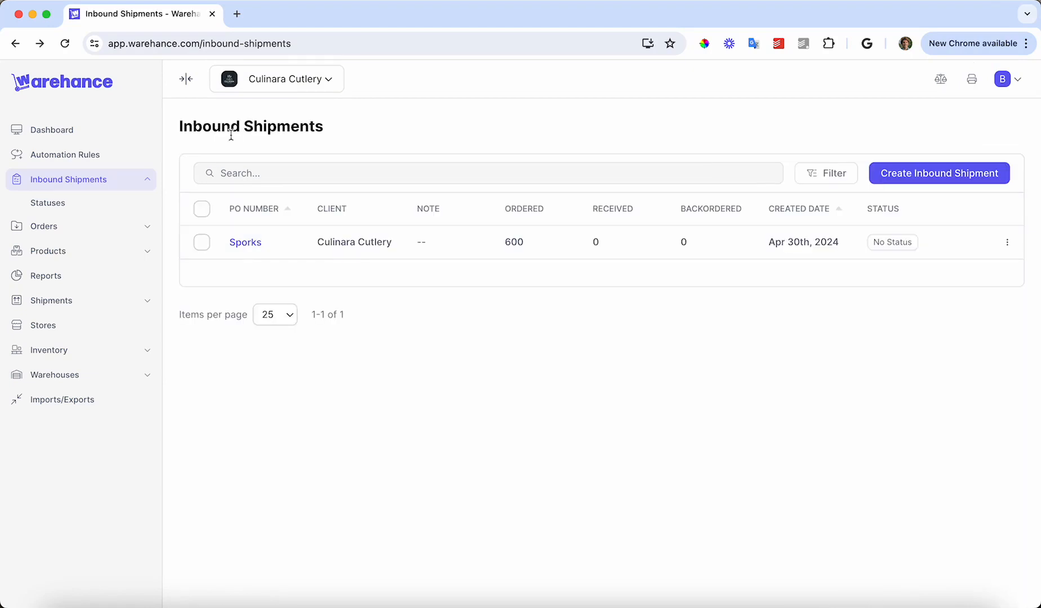
{"action": "left_click", "coordinate": [321, 84]}
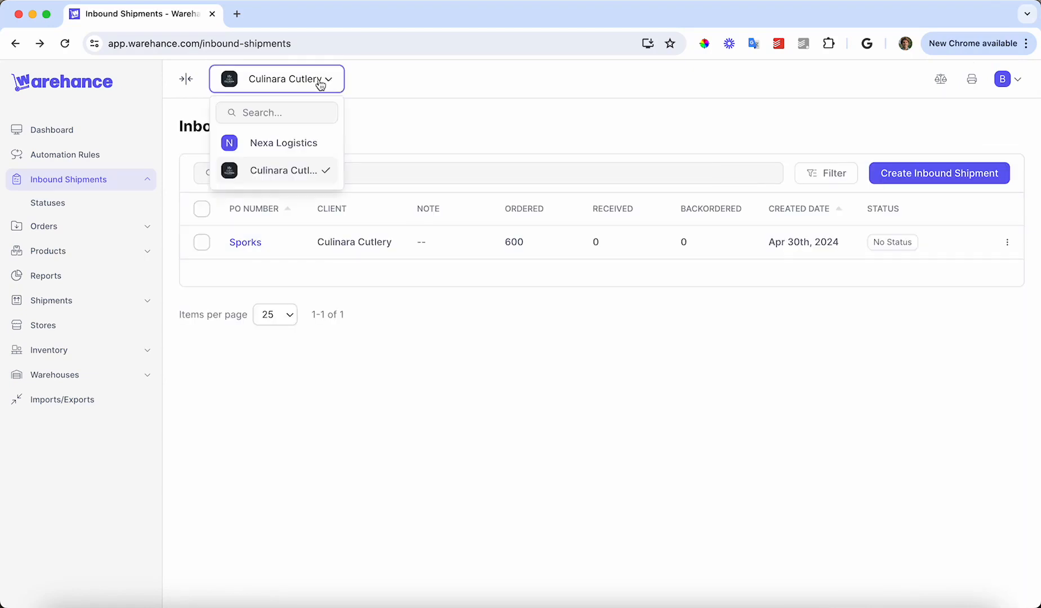
{"action": "left_click", "coordinate": [297, 143]}
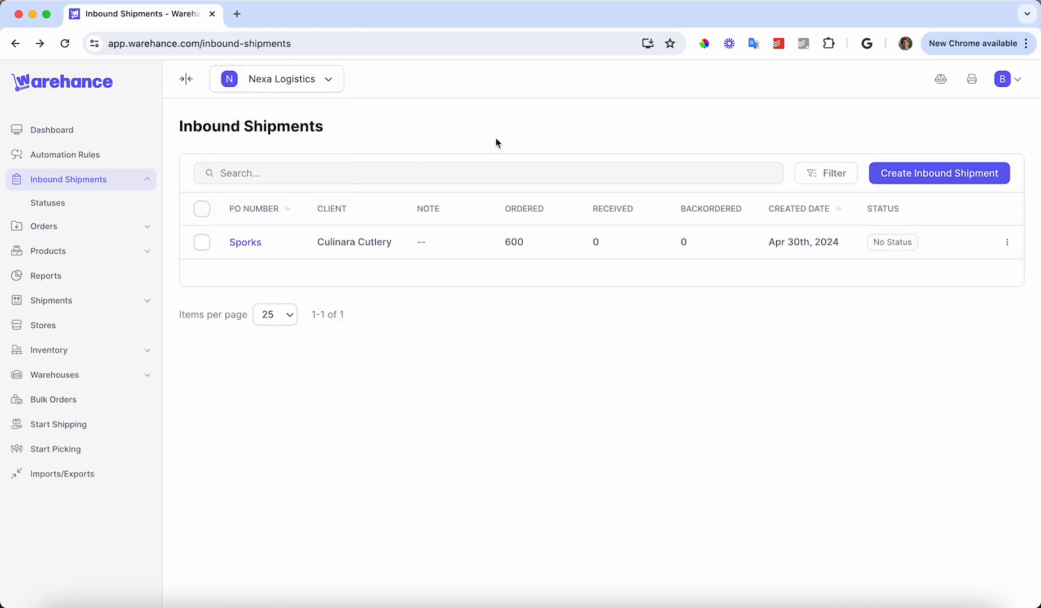
{"action": "left_click", "coordinate": [257, 243]}
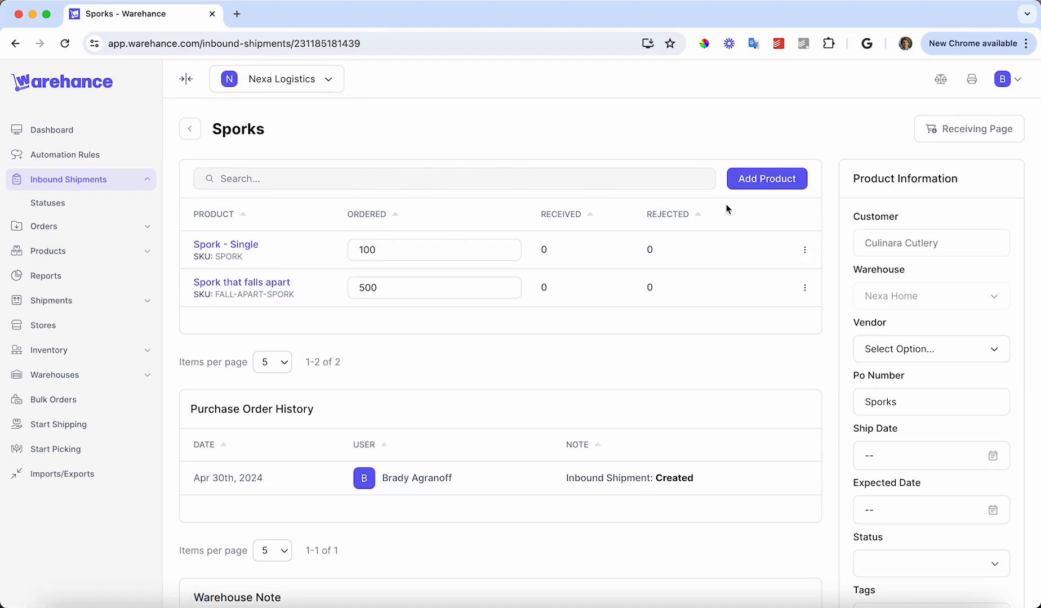
{"action": "left_click", "coordinate": [999, 130]}
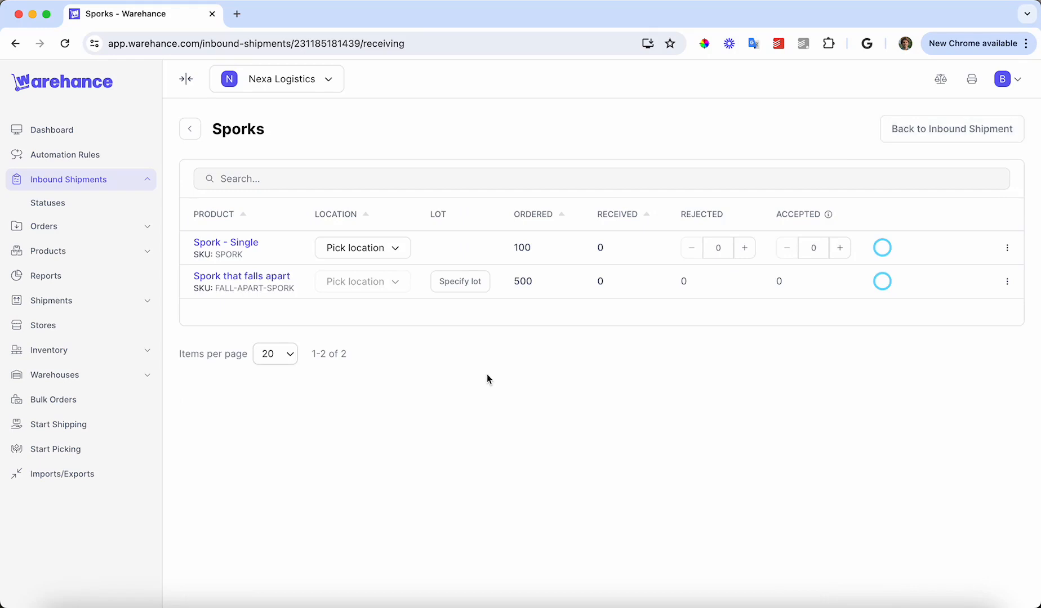
Receive Spork - Single into Location 01 with an accepted quantity of 95 and save.
{"action": "left_click", "coordinate": [384, 253]}
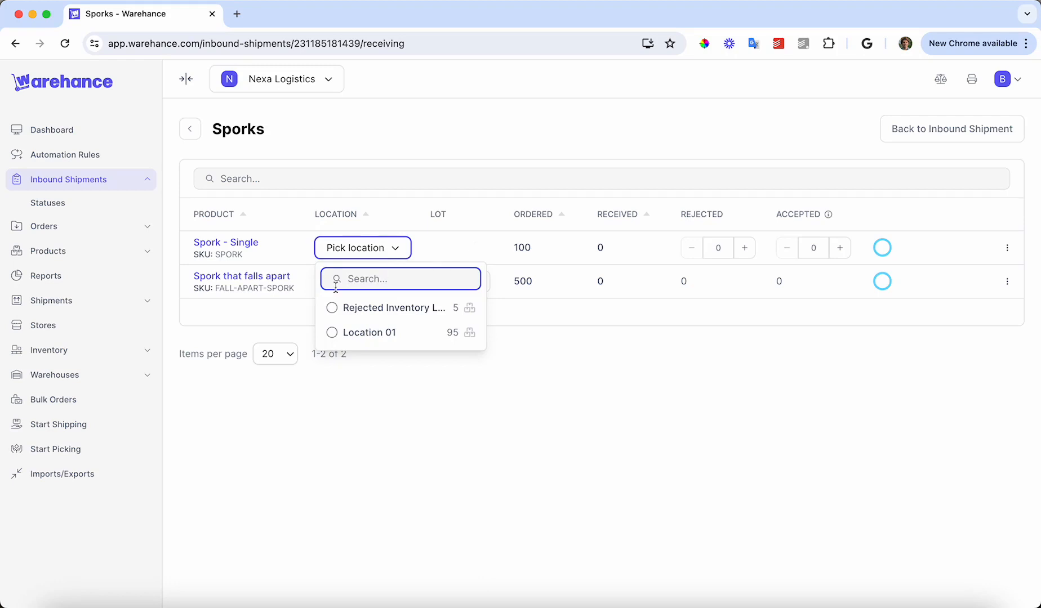
{"action": "left_click", "coordinate": [397, 334]}
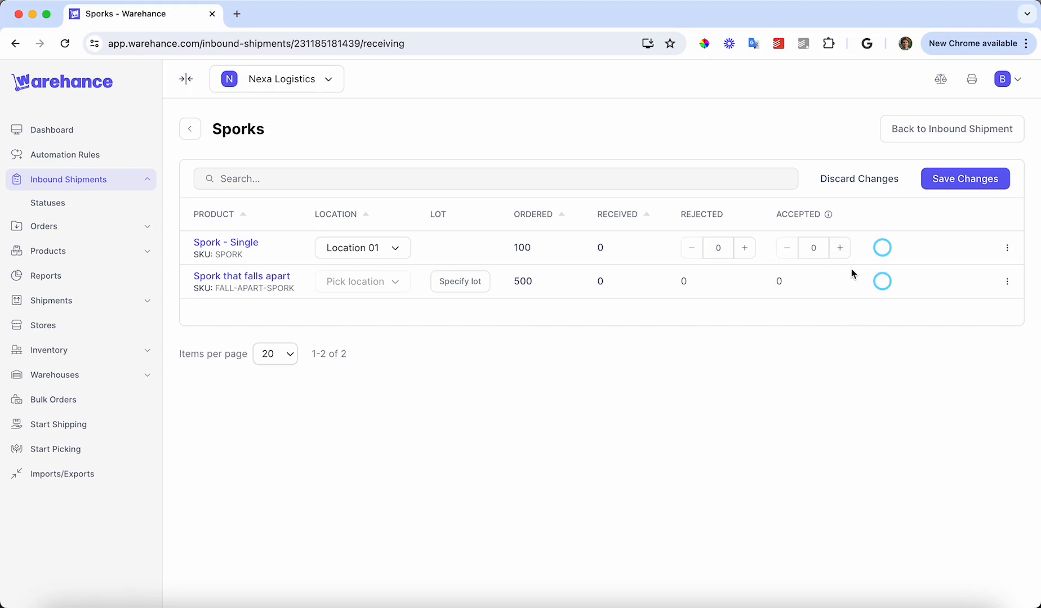
{"action": "left_click", "coordinate": [820, 247]}
{"action": "key", "text": "BackSpace"}
{"action": "type", "text": "95"}
{"action": "left_click", "coordinate": [944, 181]}
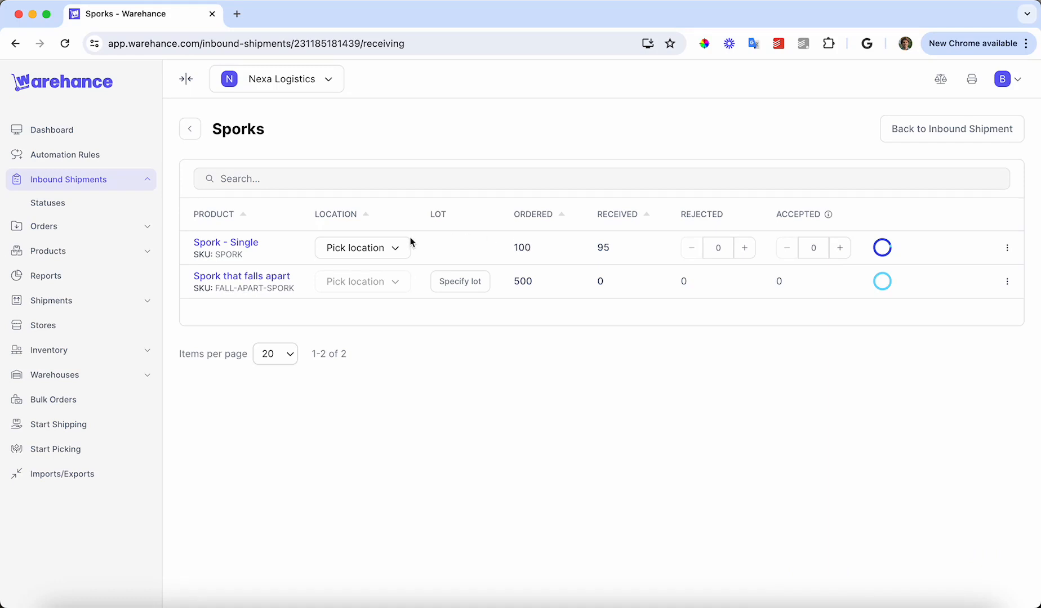
Record 5 rejected units of Spork - Single in the Rejected Inventory Location, save, and return to the inbound shipment.
{"action": "left_click", "coordinate": [394, 247]}
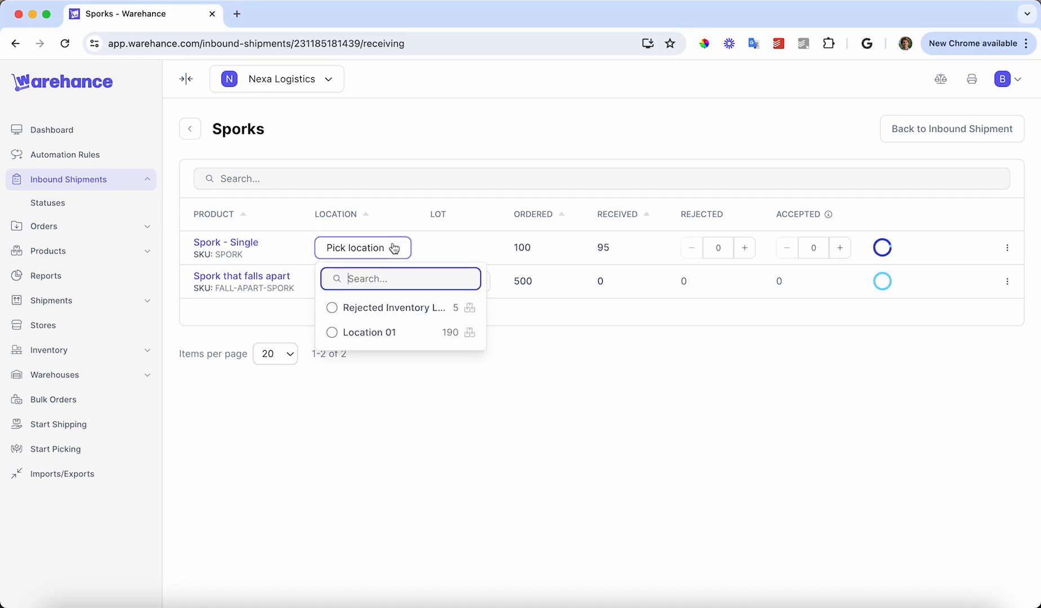
{"action": "left_click", "coordinate": [400, 309]}
{"action": "left_click", "coordinate": [787, 246]}
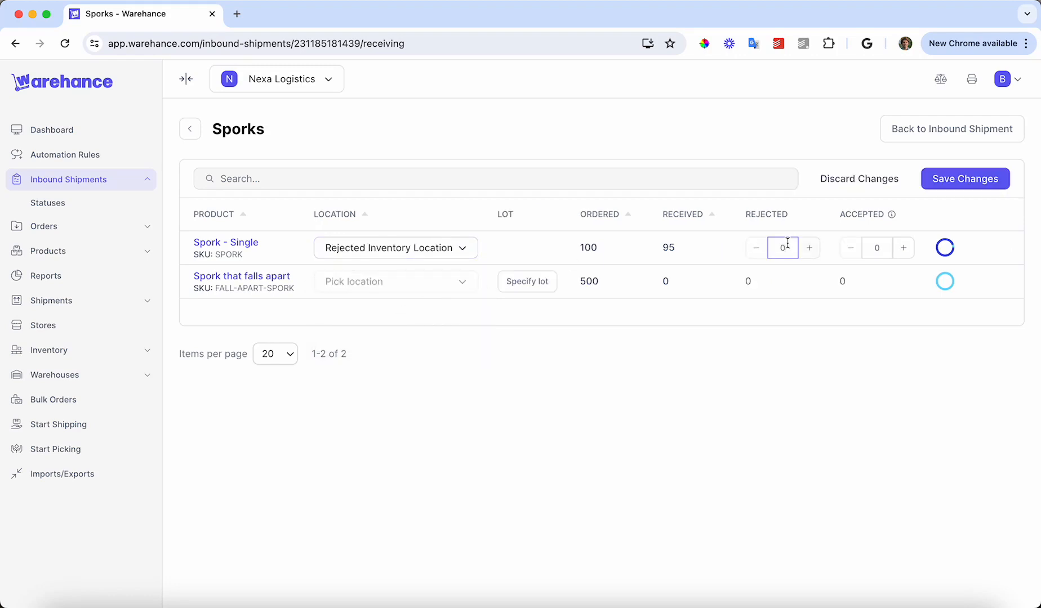
{"action": "type", "text": "5"}
{"action": "left_click", "coordinate": [962, 183]}
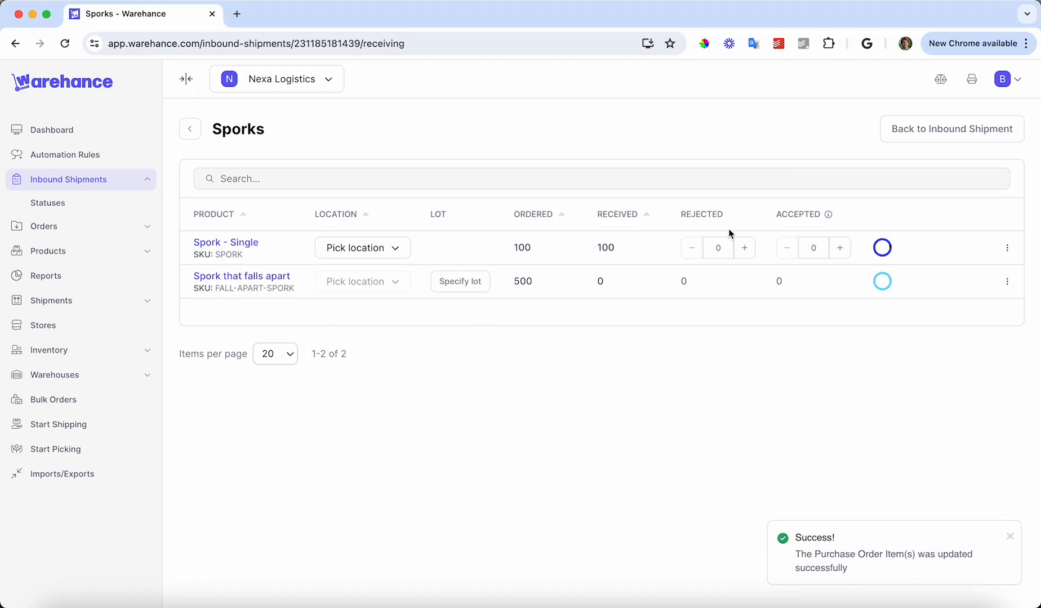
{"action": "left_click", "coordinate": [940, 133]}
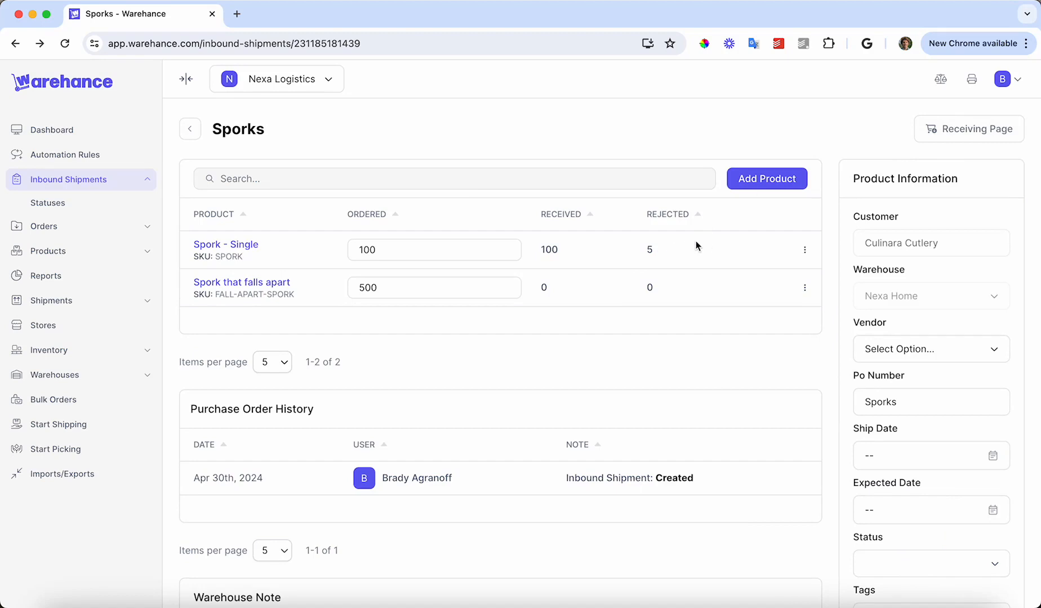
On the receiving page, create lot Lot-Sporks-01 expiring May 9th, 2024 for Spork that falls apart and assign it to the product.
{"action": "left_click", "coordinate": [996, 140]}
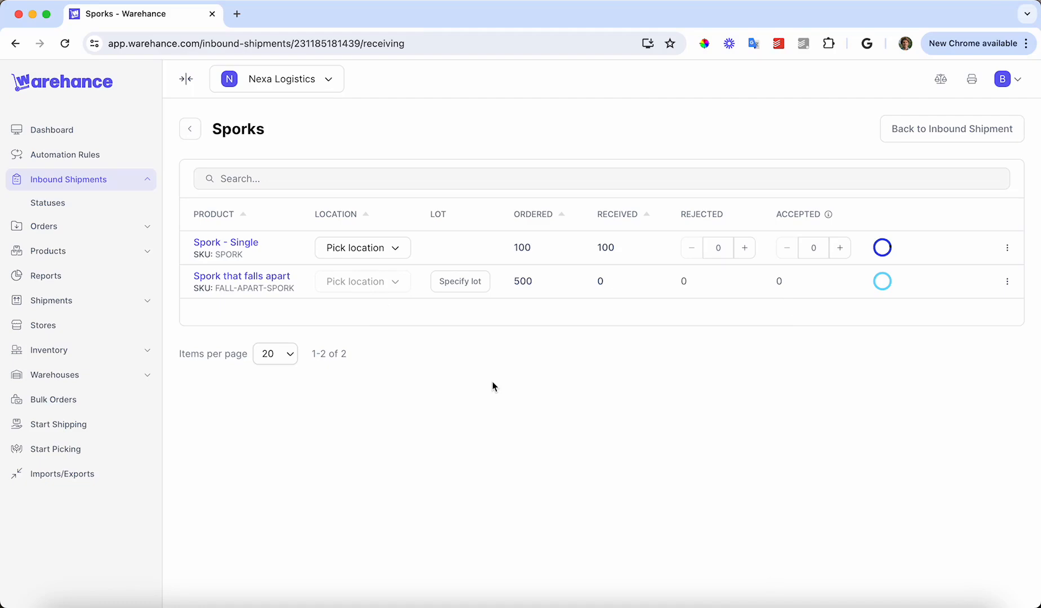
{"action": "left_click", "coordinate": [475, 286]}
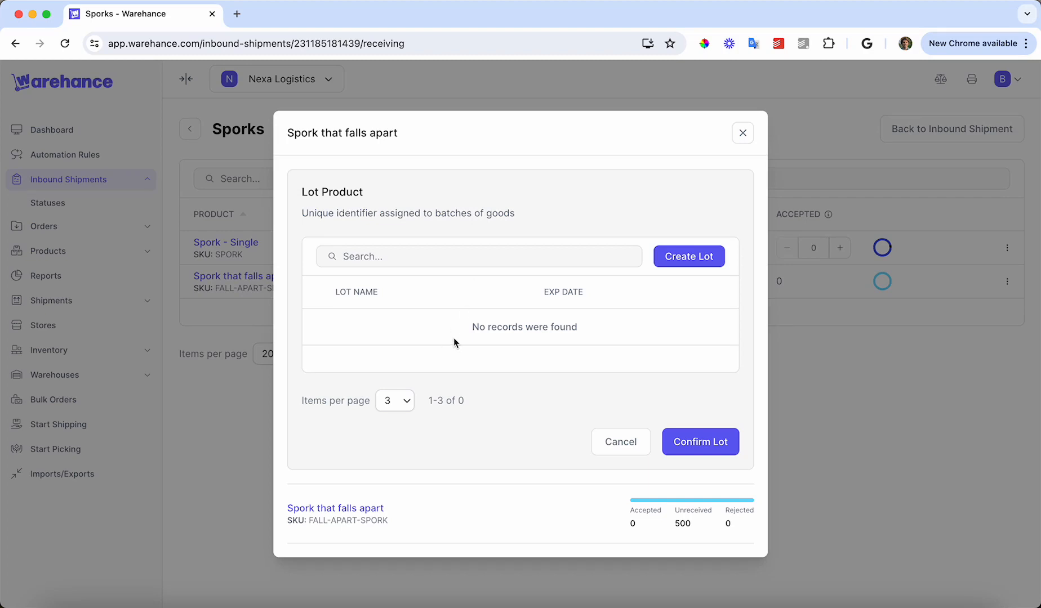
{"action": "left_click", "coordinate": [669, 258]}
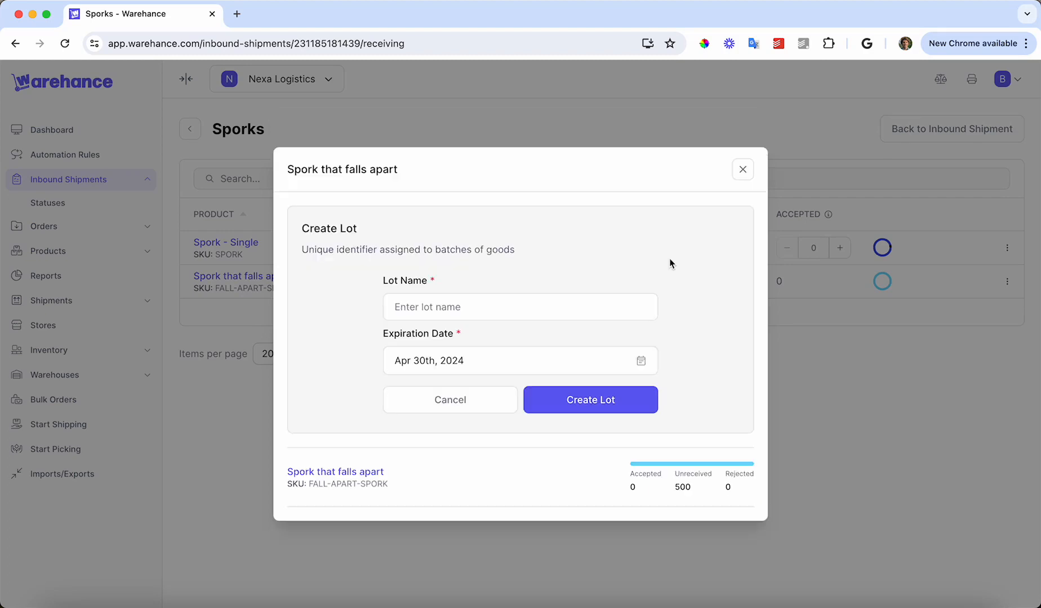
{"action": "left_click", "coordinate": [569, 308]}
{"action": "type", "text": "Lot-"}
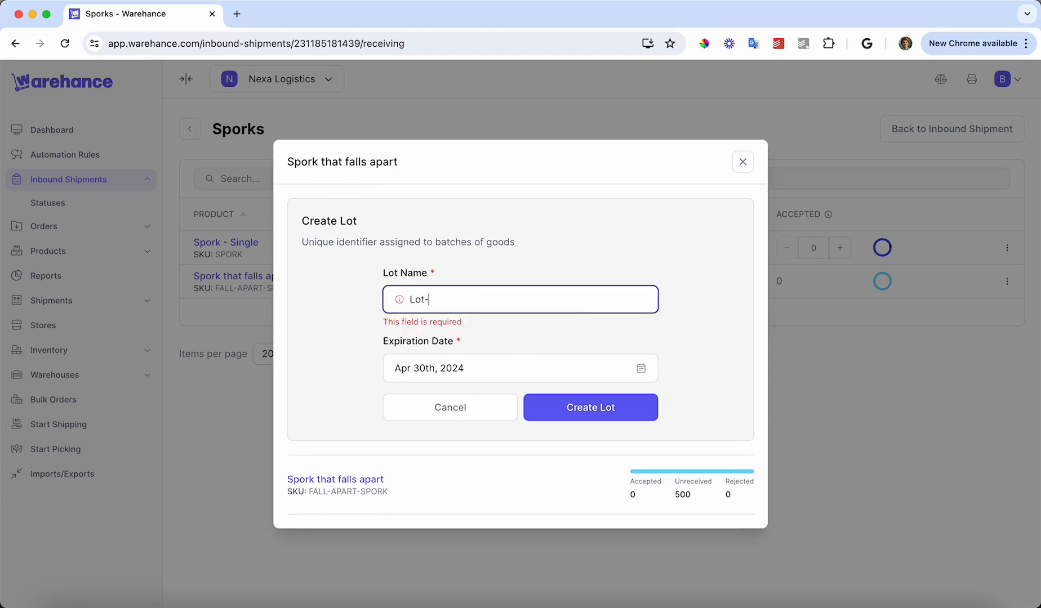
{"action": "type", "text": "Sporks-01"}
{"action": "left_click", "coordinate": [597, 368]}
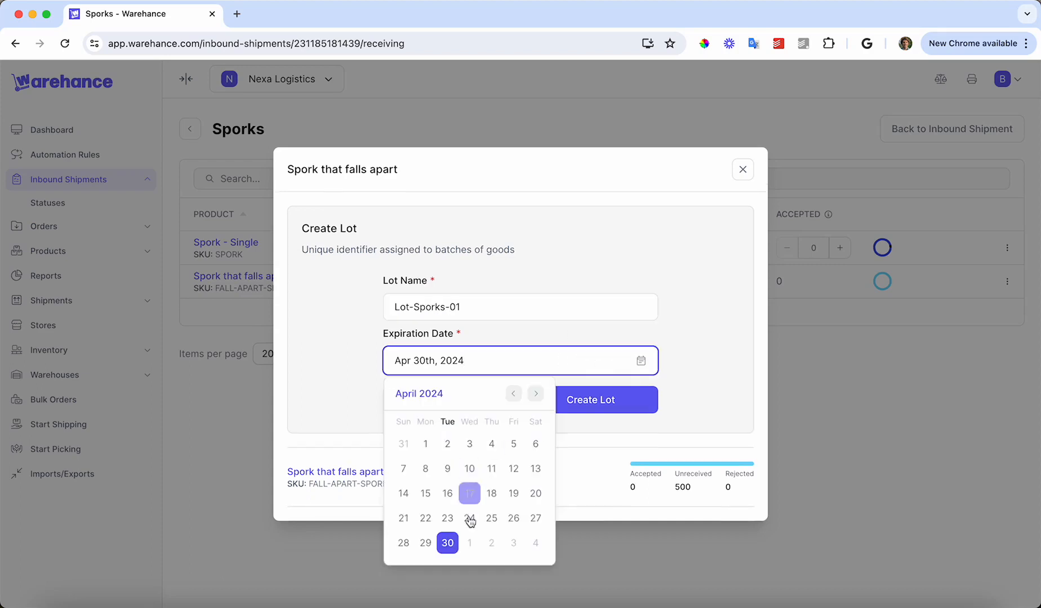
{"action": "left_click", "coordinate": [535, 393]}
{"action": "left_click", "coordinate": [498, 463]}
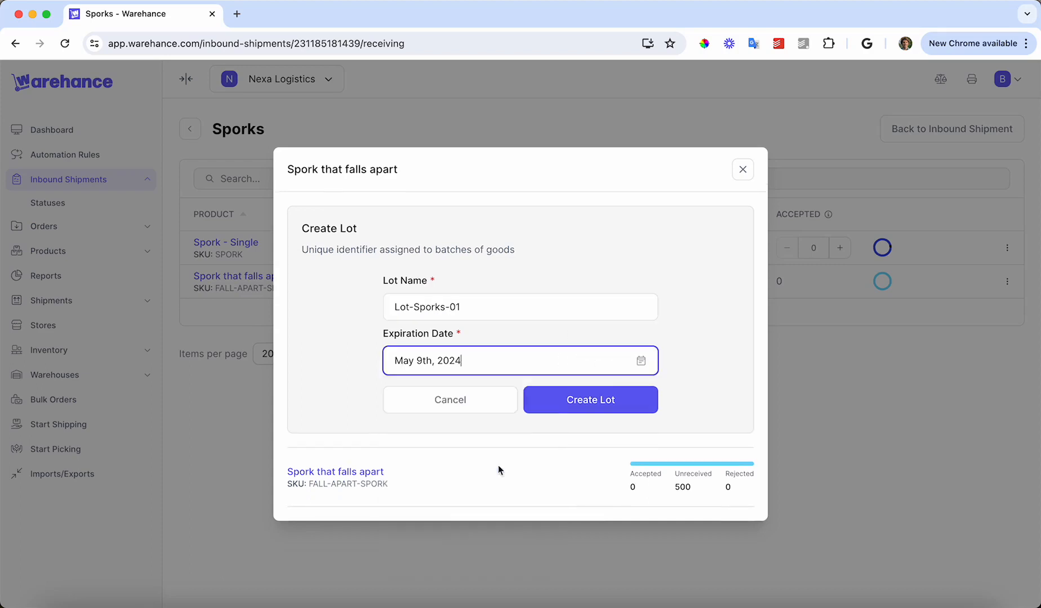
{"action": "left_click", "coordinate": [596, 405]}
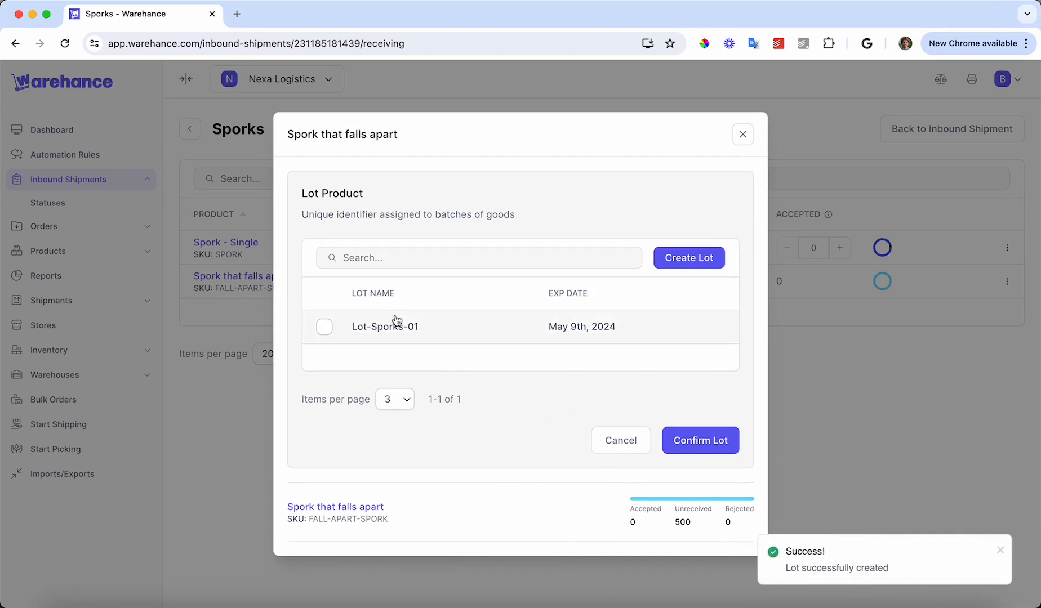
{"action": "left_click", "coordinate": [324, 327]}
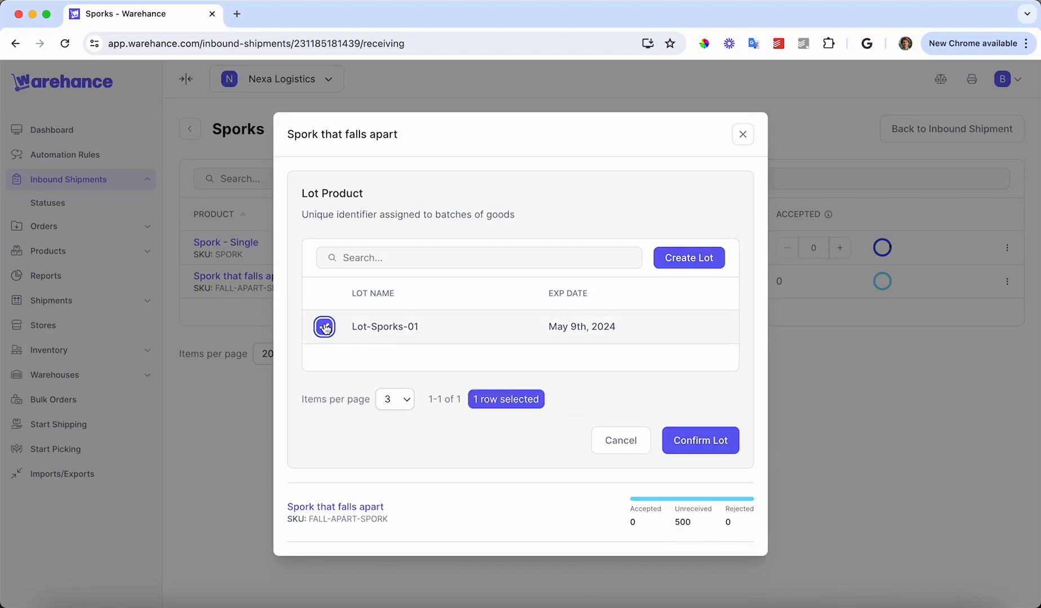
{"action": "left_click", "coordinate": [708, 441]}
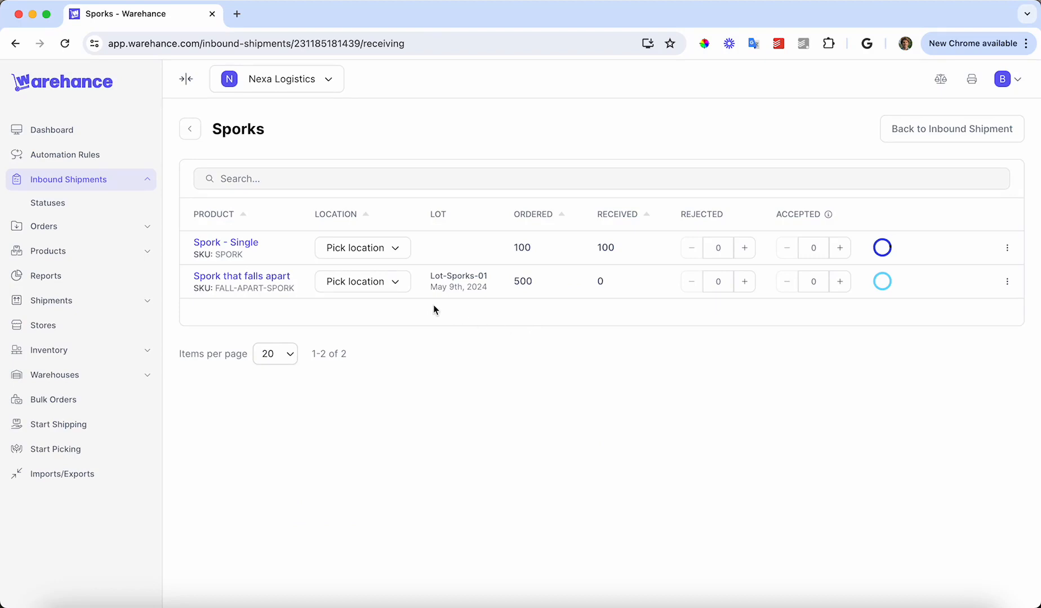
Receive Spork that falls apart into Location 02 with an accepted quantity of 500 and save.
{"action": "left_click", "coordinate": [383, 280]}
{"action": "type", "text": "Loc"}
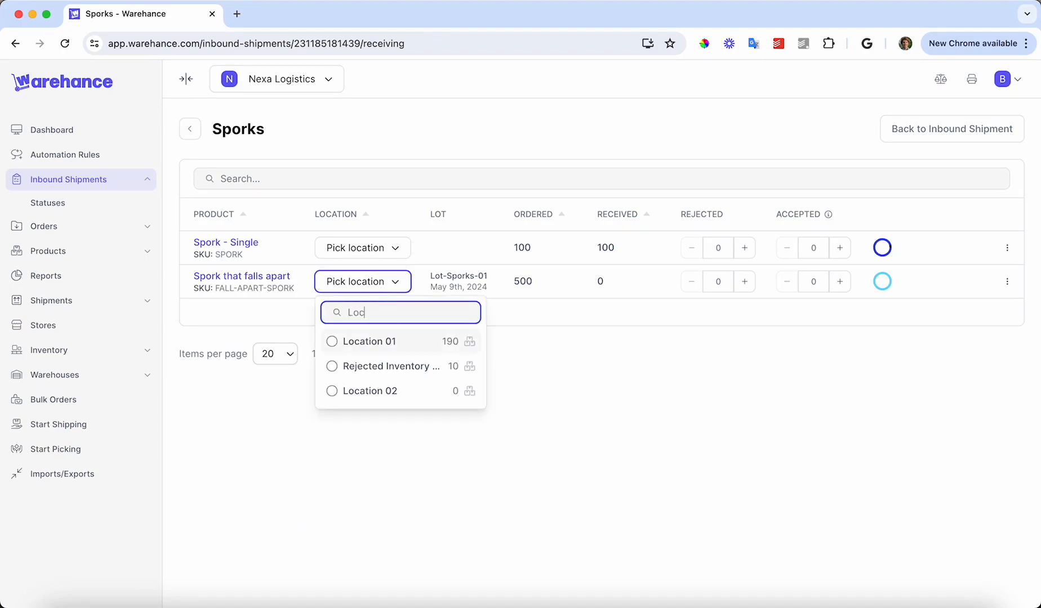
{"action": "left_click", "coordinate": [392, 394]}
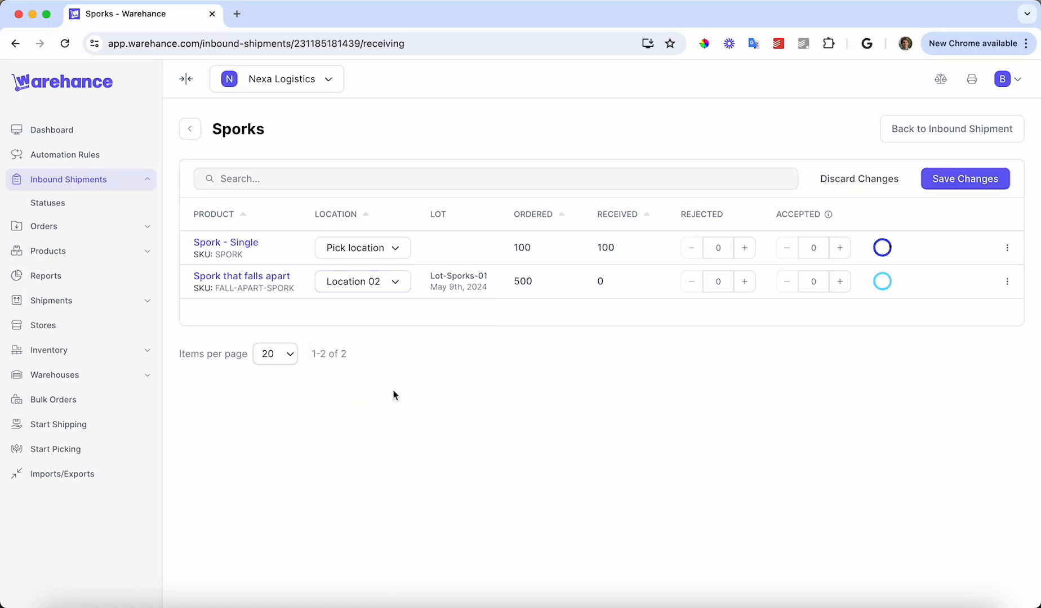
{"action": "left_click", "coordinate": [810, 282]}
{"action": "type", "text": "500"}
{"action": "left_click", "coordinate": [957, 177]}
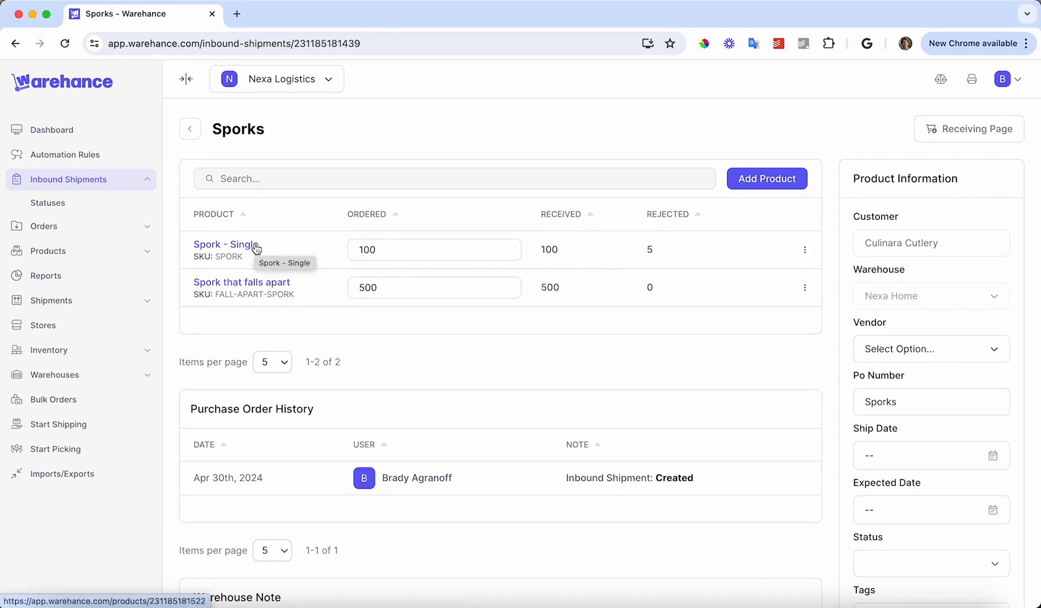
Create an inbound shipment status named Closed with the light yellow color.
{"action": "left_click", "coordinate": [73, 206]}
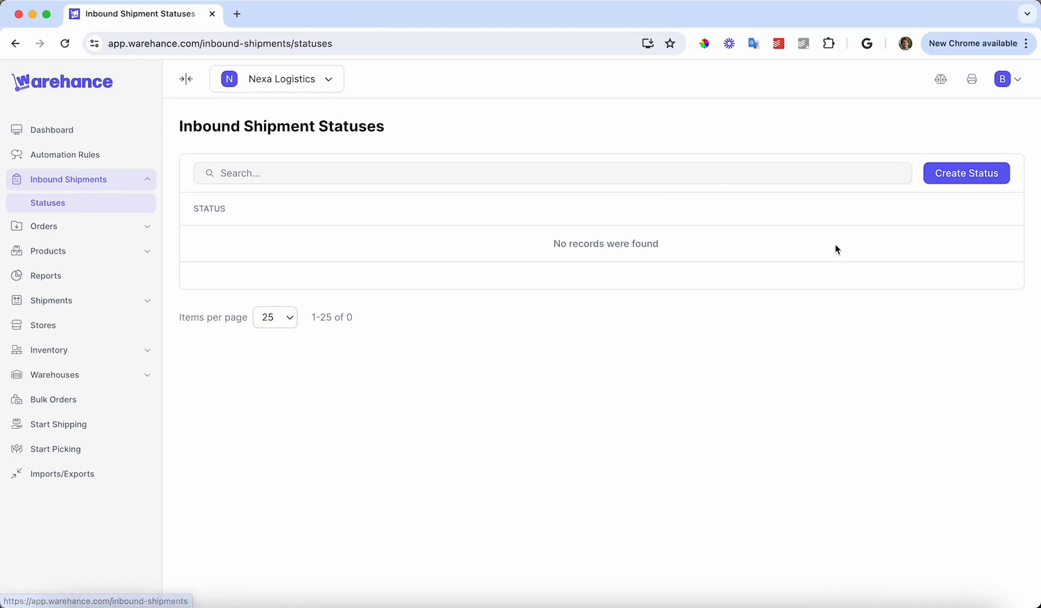
{"action": "left_click", "coordinate": [953, 174]}
{"action": "left_click", "coordinate": [523, 292]}
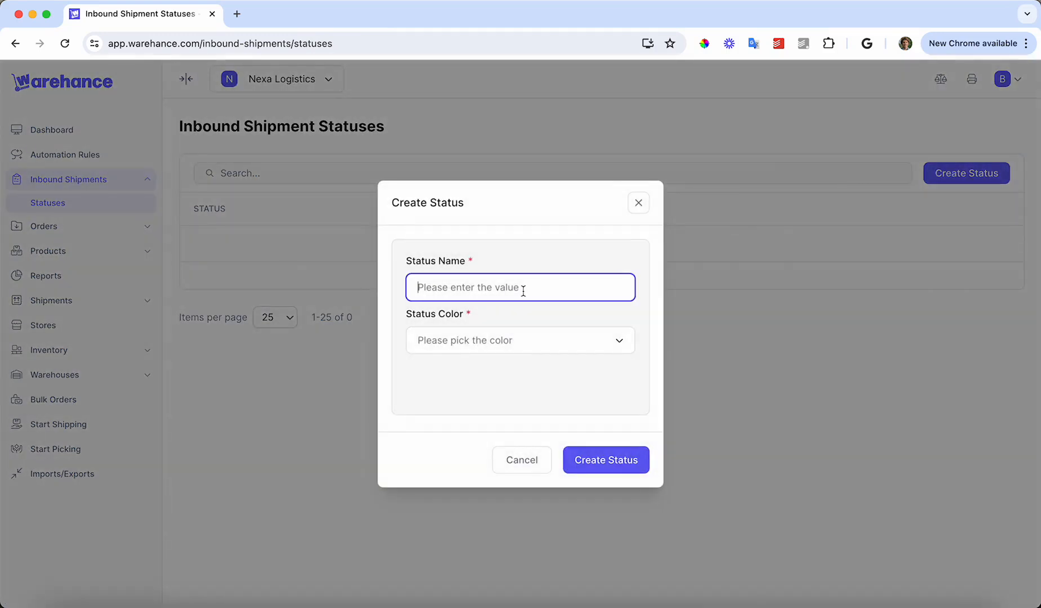
{"action": "type", "text": "Closed"}
{"action": "left_click", "coordinate": [477, 338]}
{"action": "left_click", "coordinate": [477, 338]}
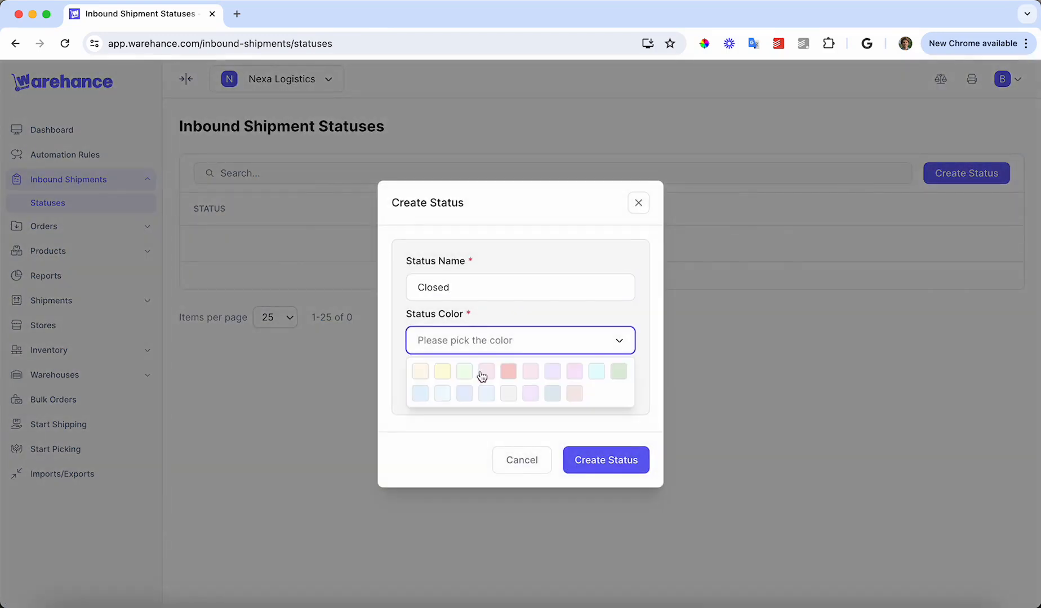
{"action": "left_click", "coordinate": [442, 376]}
{"action": "left_click", "coordinate": [615, 461]}
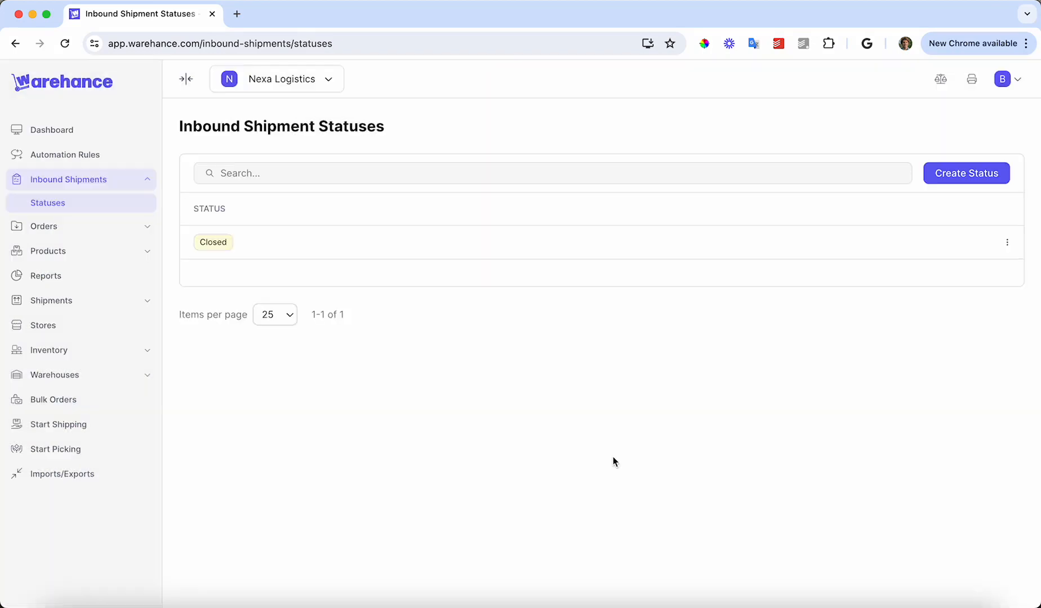
Reopen the Sporks inbound shipment, set its status to Closed and save the change.
{"action": "left_click", "coordinate": [42, 179]}
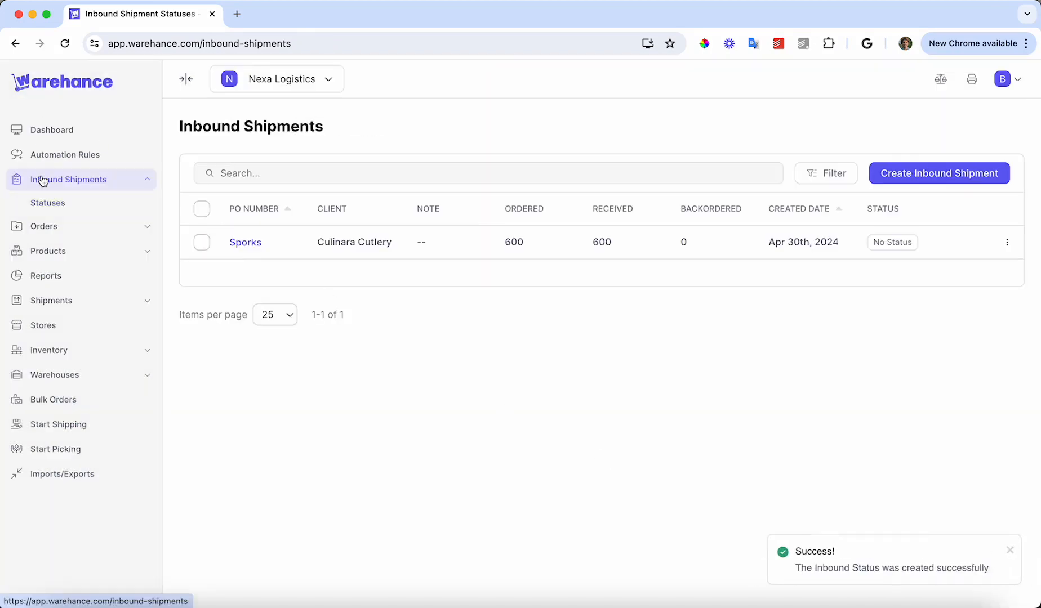
{"action": "left_click", "coordinate": [256, 250]}
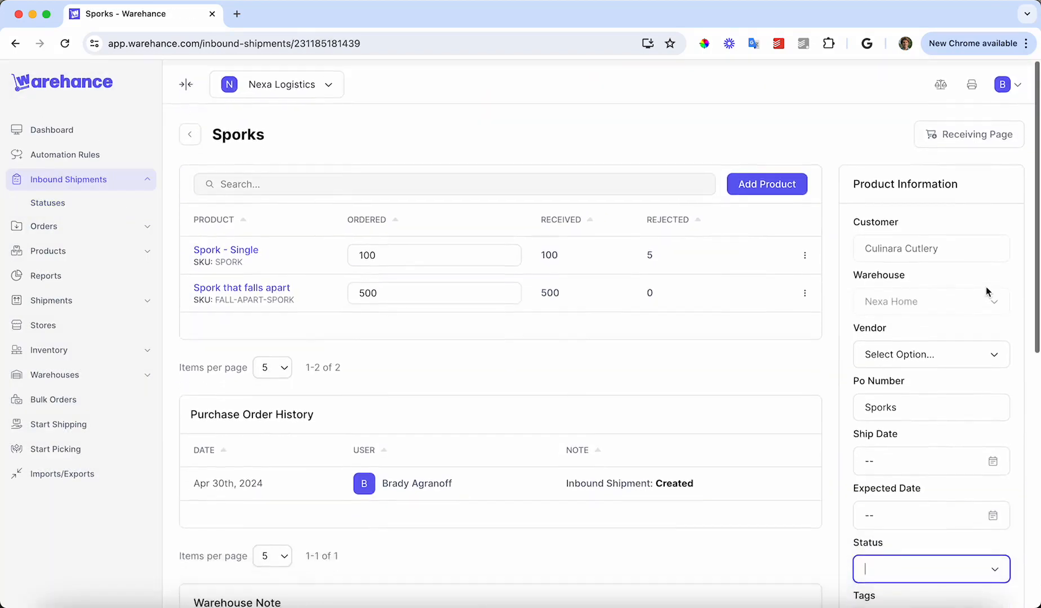
{"action": "scroll", "coordinate": [972, 379], "scroll_direction": "down", "scroll_amount": 5}
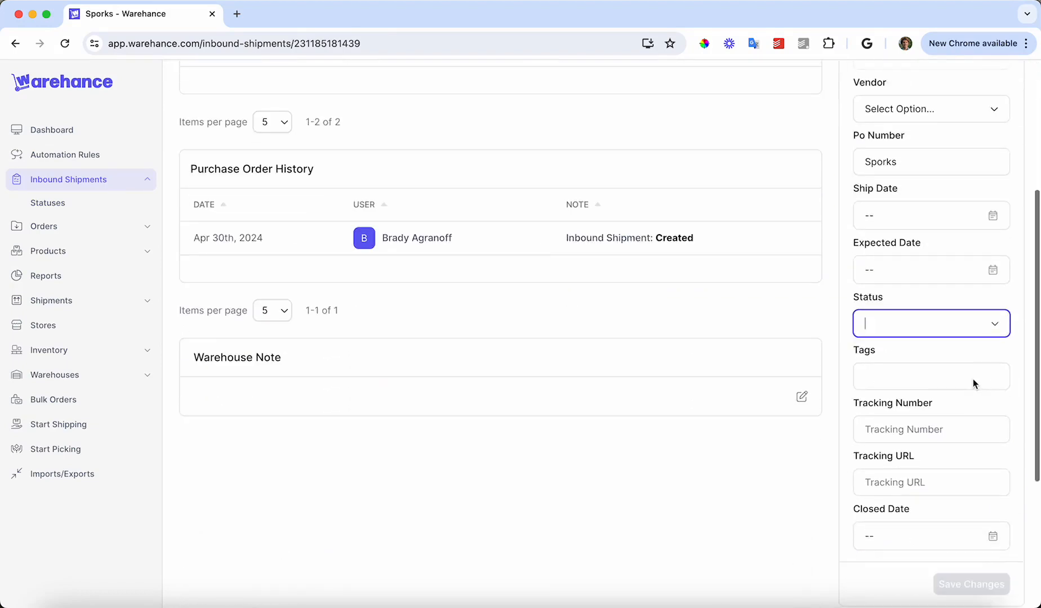
{"action": "left_click", "coordinate": [990, 330]}
{"action": "left_click", "coordinate": [888, 355]}
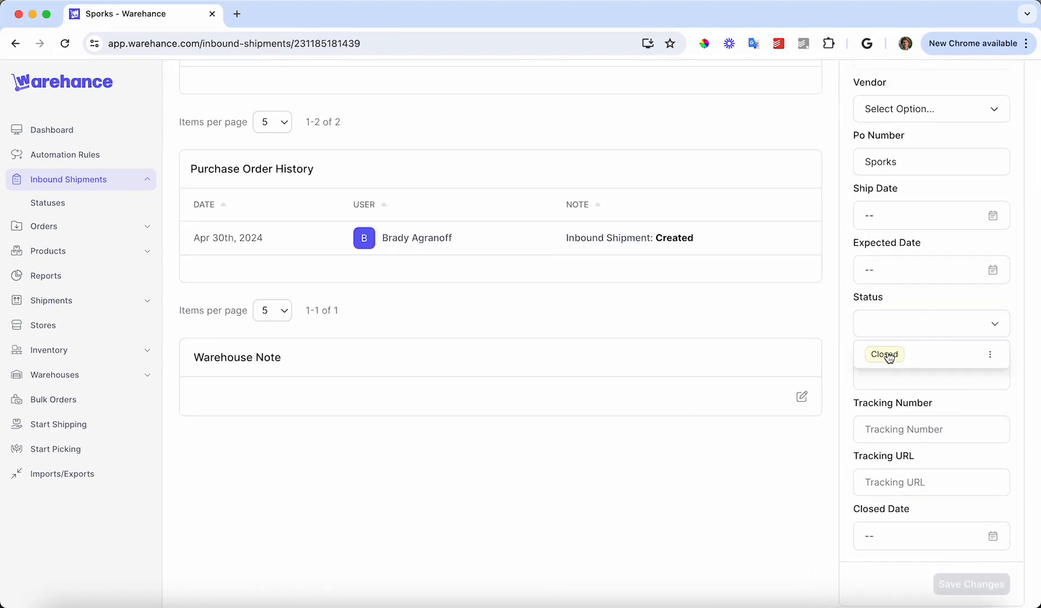
{"action": "scroll", "coordinate": [899, 448], "scroll_direction": "down", "scroll_amount": 3}
{"action": "left_click", "coordinate": [968, 488]}
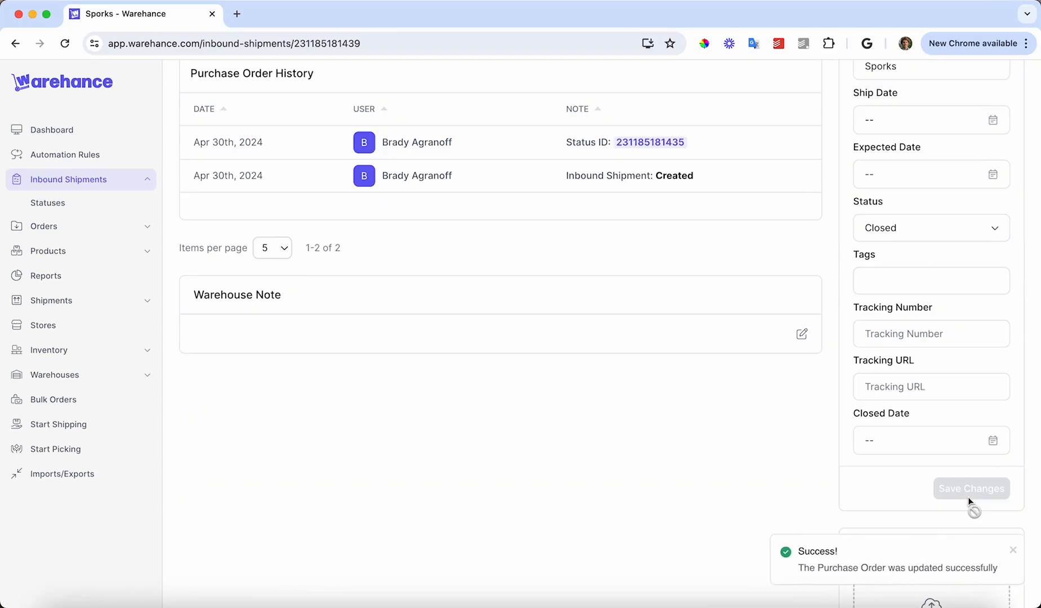
{"action": "scroll", "coordinate": [965, 362], "scroll_direction": "up", "scroll_amount": 7}
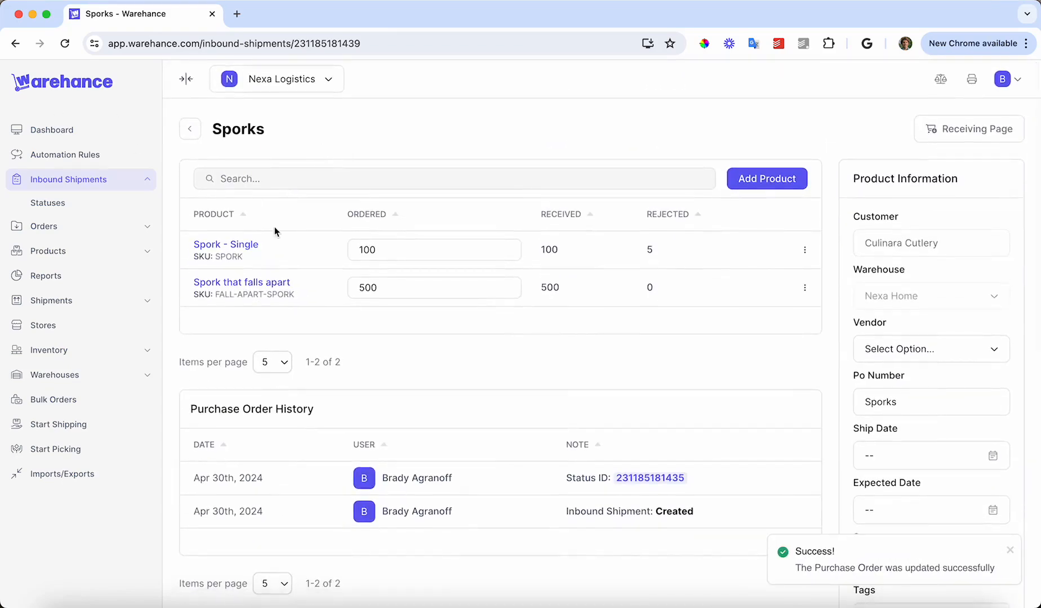